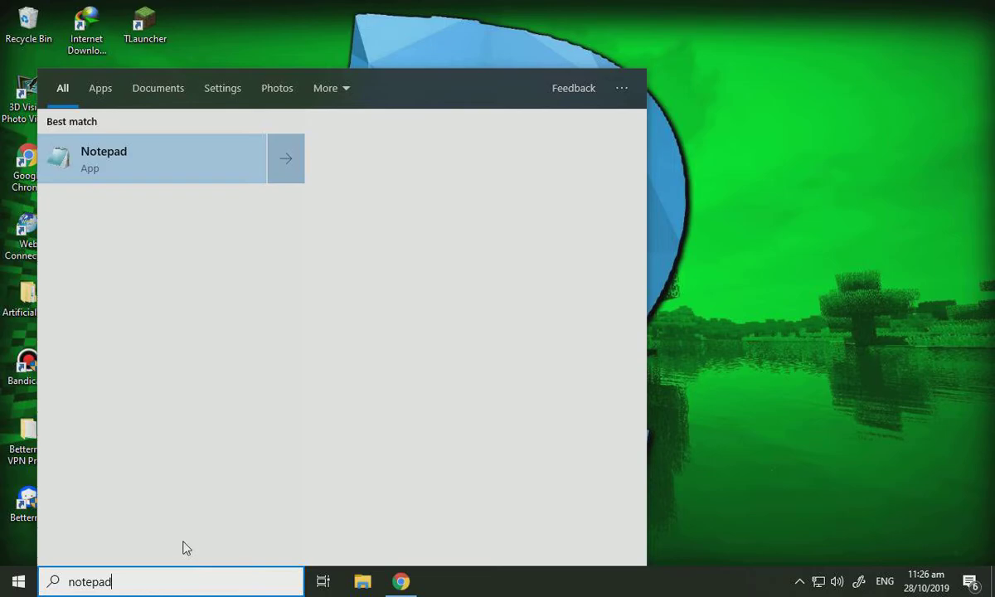
Step: In Notepad, write "Whats up guys! Today I'm gonna show you how to speed up your computer, In very easy ways!" and clear it
{"action": "left_click", "coordinate": [121, 156]}
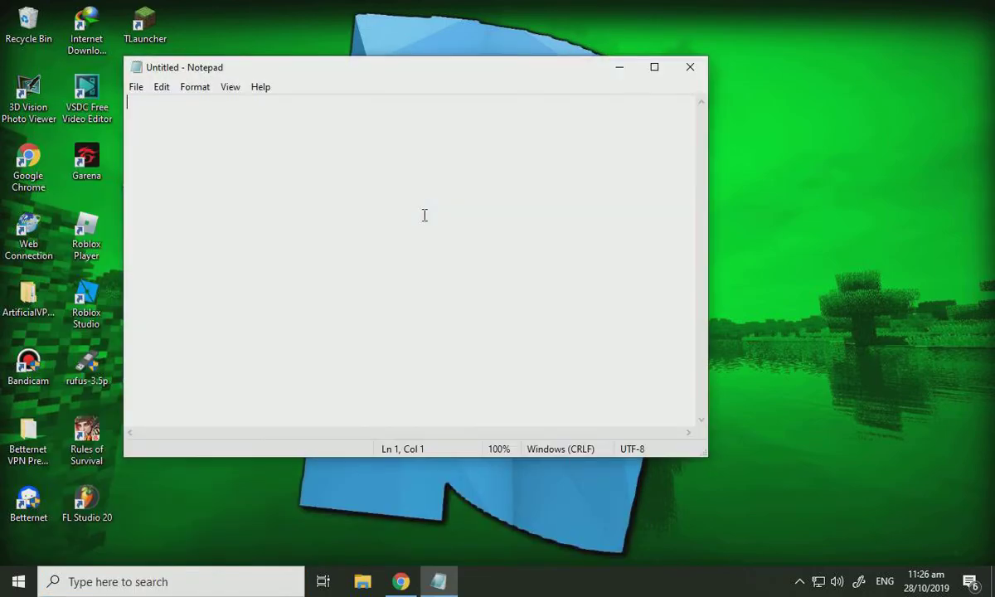
{"action": "type", "text": "w"}
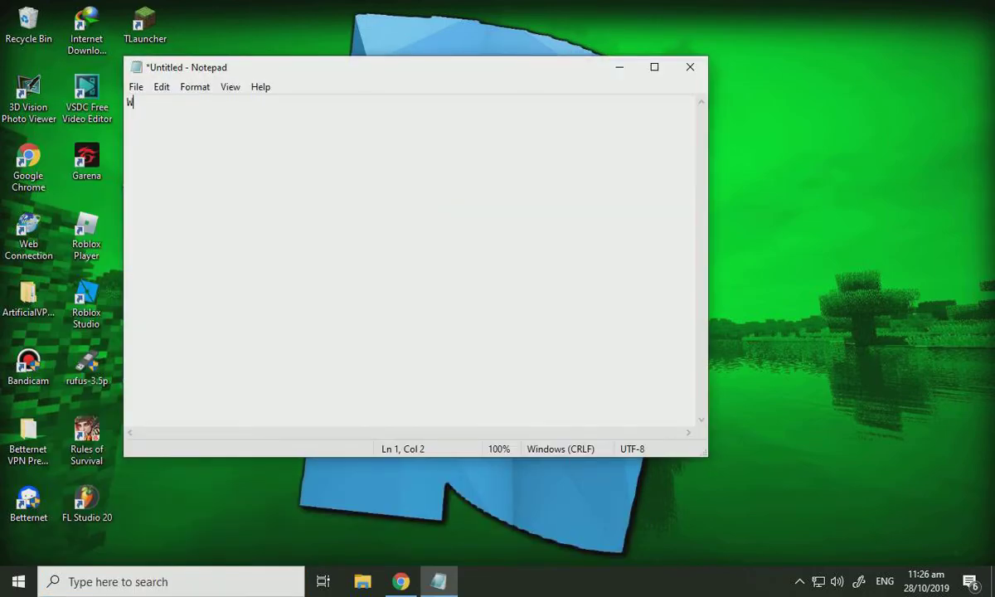
{"action": "type", "text": "hats up guys! Today I'm gonna show you how to speed up your computer, In very easy ways"}
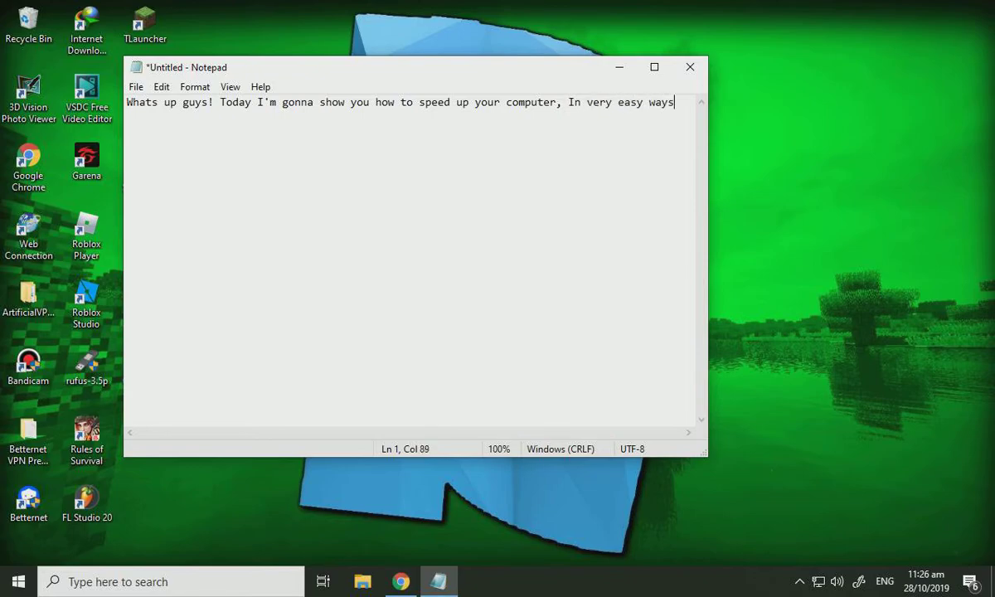
{"action": "key", "text": "ctrl+a"}
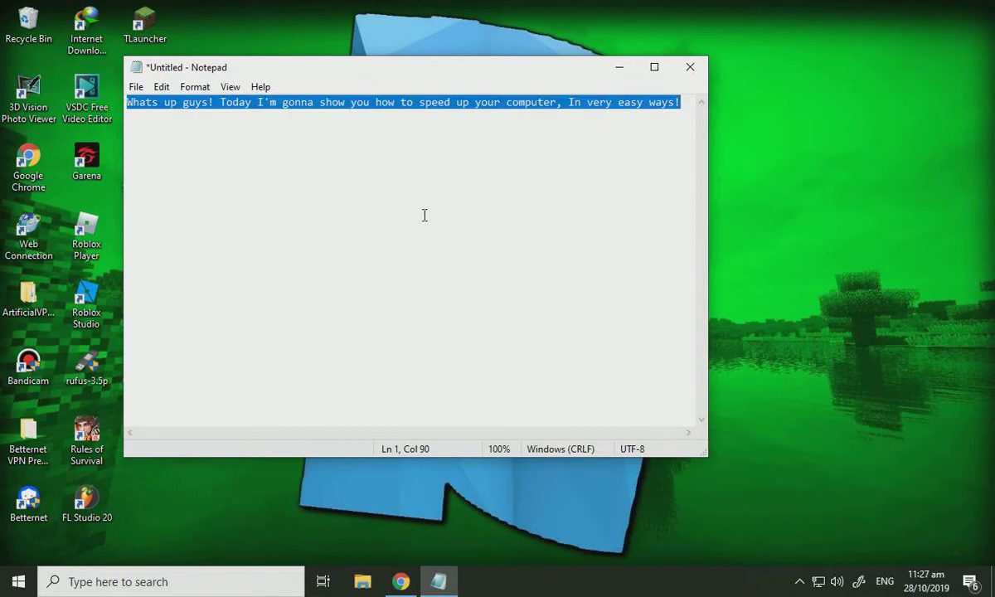
{"action": "key", "text": "BackSpace"}
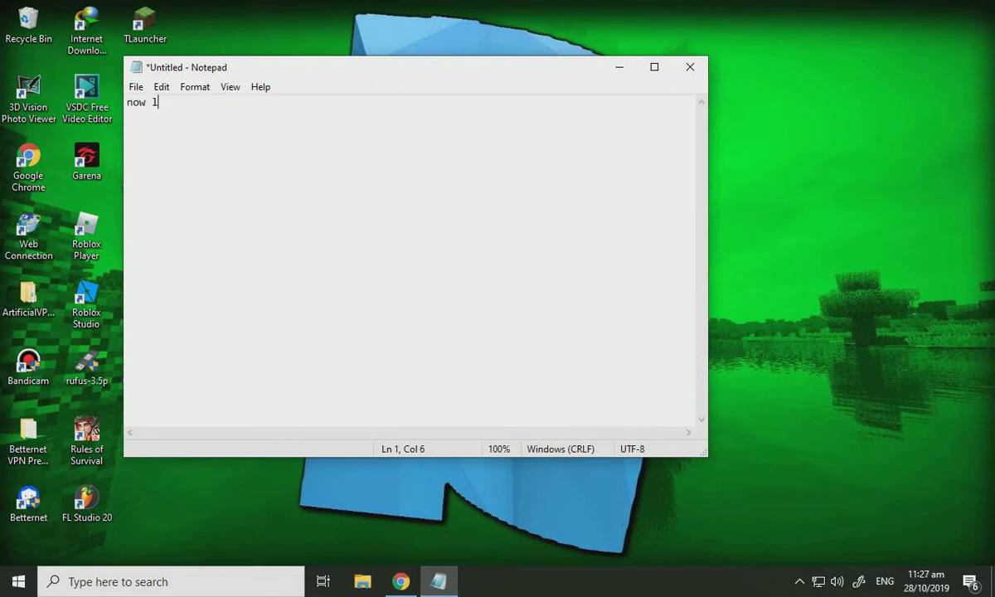
Step: Write "now follow me!" in the empty note, clear the text and close Notepad
{"action": "type", "text": "now follow me!"}
{"action": "key", "text": "ctrl+a"}
{"action": "key", "text": "BackSpace"}
{"action": "left_click", "coordinate": [688, 70]}
Step: Open the user's local temporary files folder by running %temp% from the Run dialog
{"action": "right_click", "coordinate": [16, 581]}
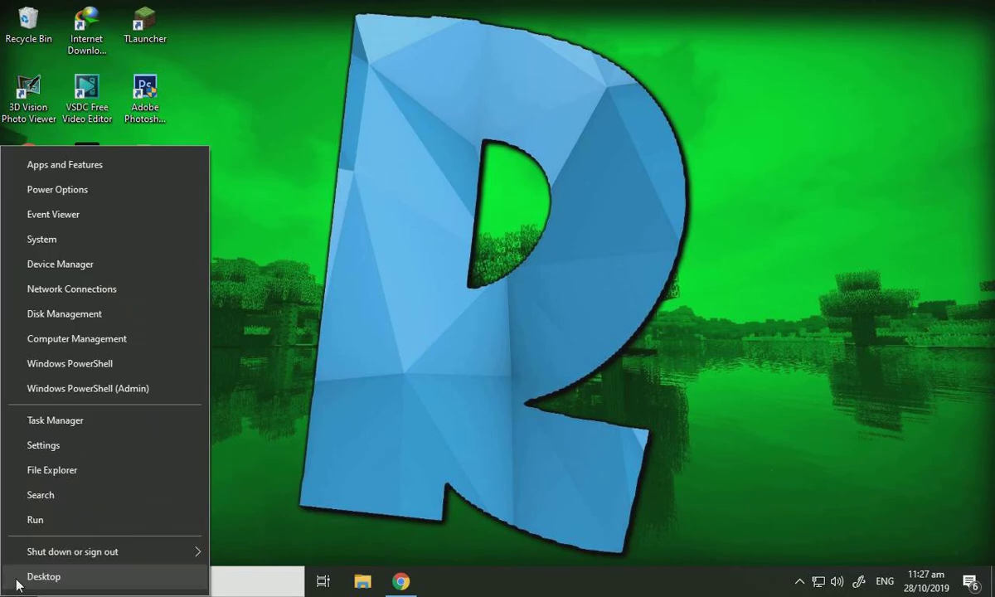
{"action": "left_click", "coordinate": [58, 522]}
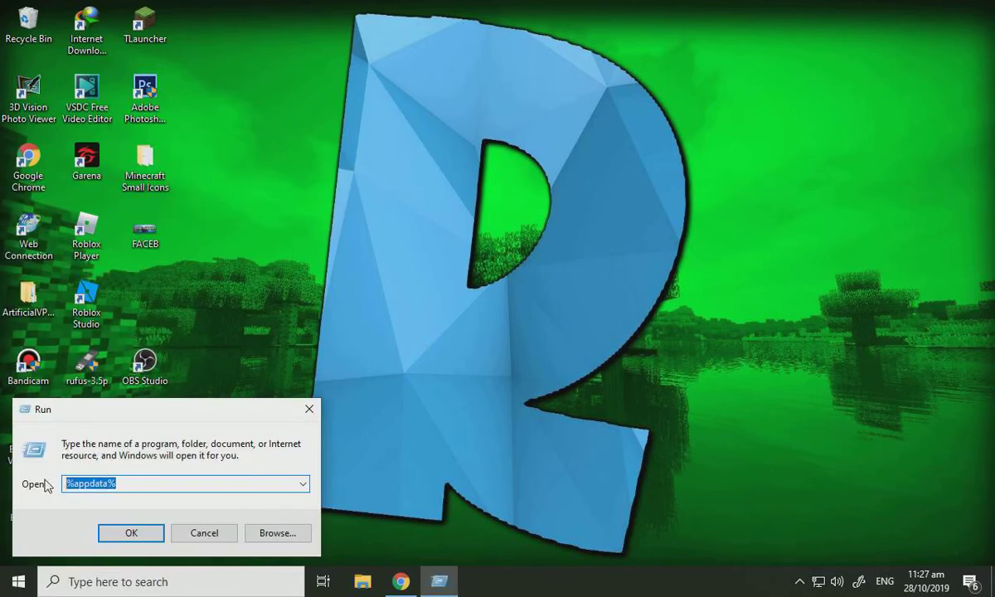
{"action": "key", "text": "BackSpace"}
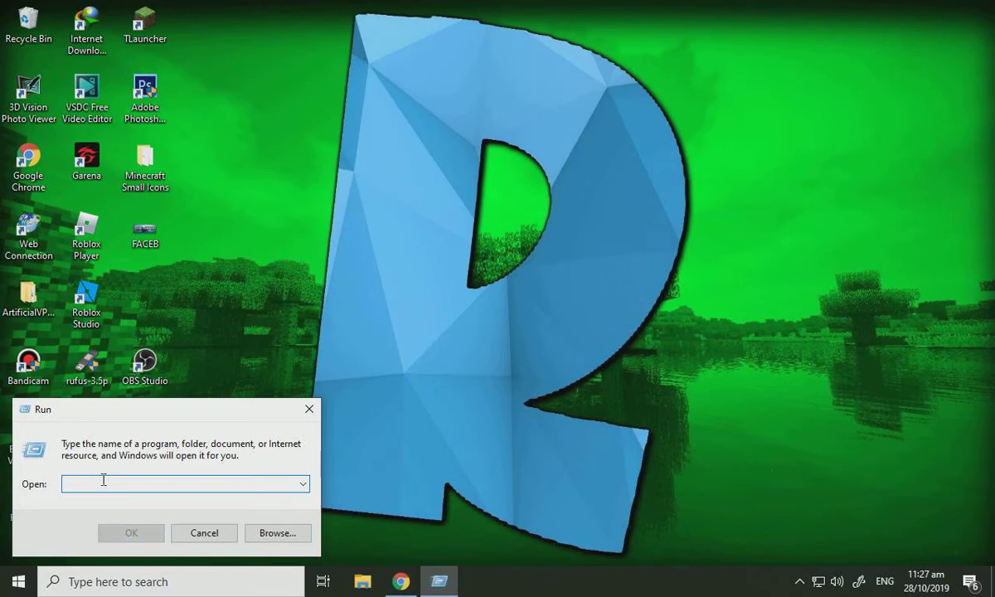
{"action": "type", "text": "%"}
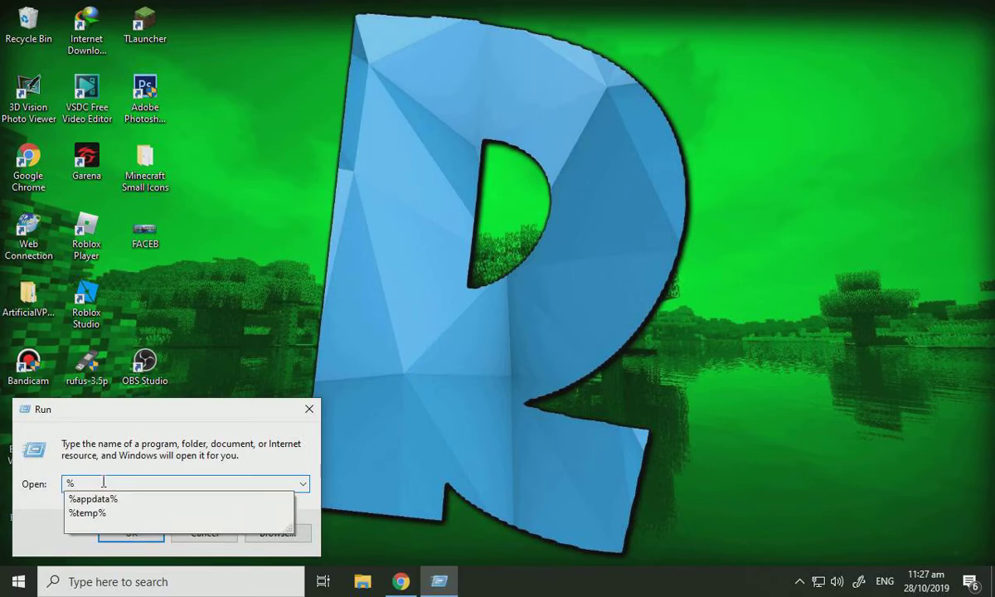
{"action": "type", "text": "temp"}
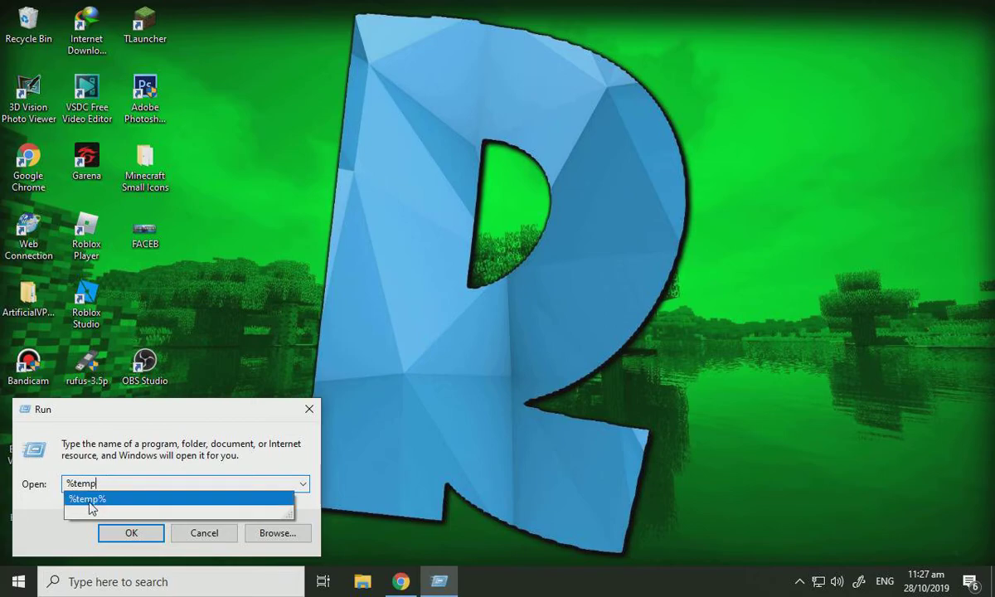
{"action": "left_click", "coordinate": [135, 499]}
{"action": "left_click", "coordinate": [139, 490]}
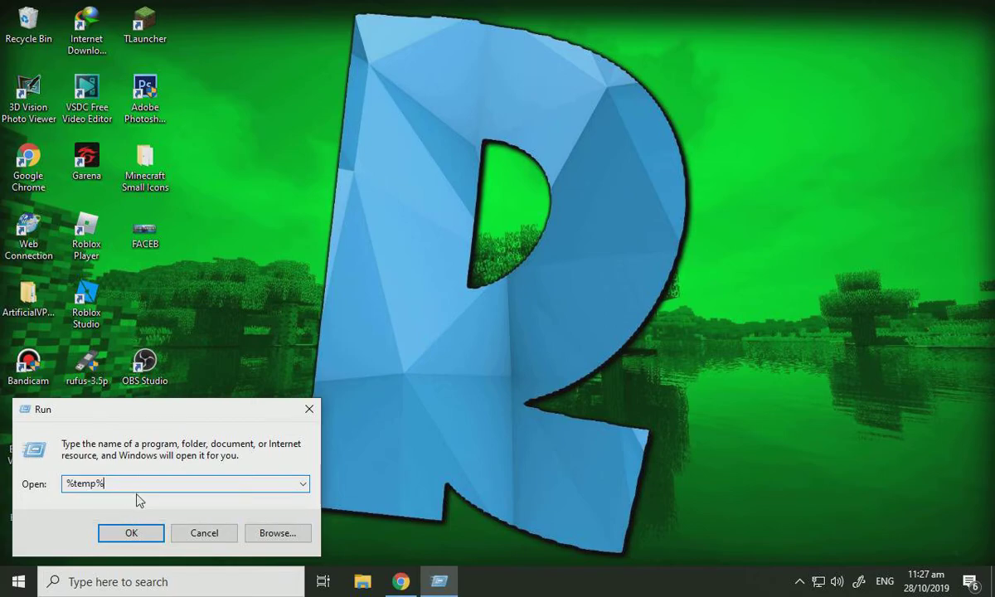
{"action": "left_click", "coordinate": [121, 534]}
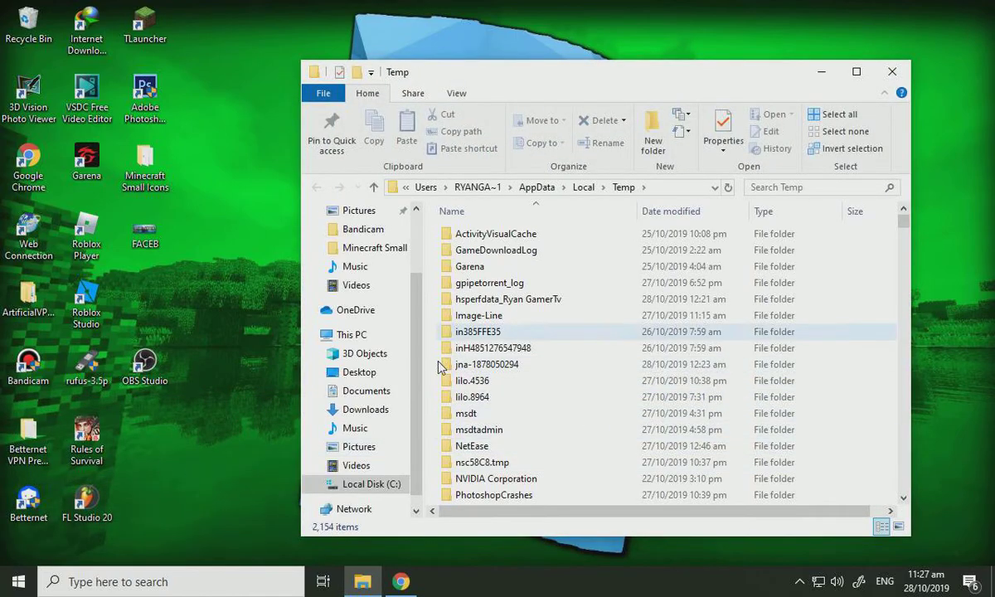
Step: Delete all items in the local Temp folder, granting administrator permission for all current items
{"action": "left_click", "coordinate": [884, 269]}
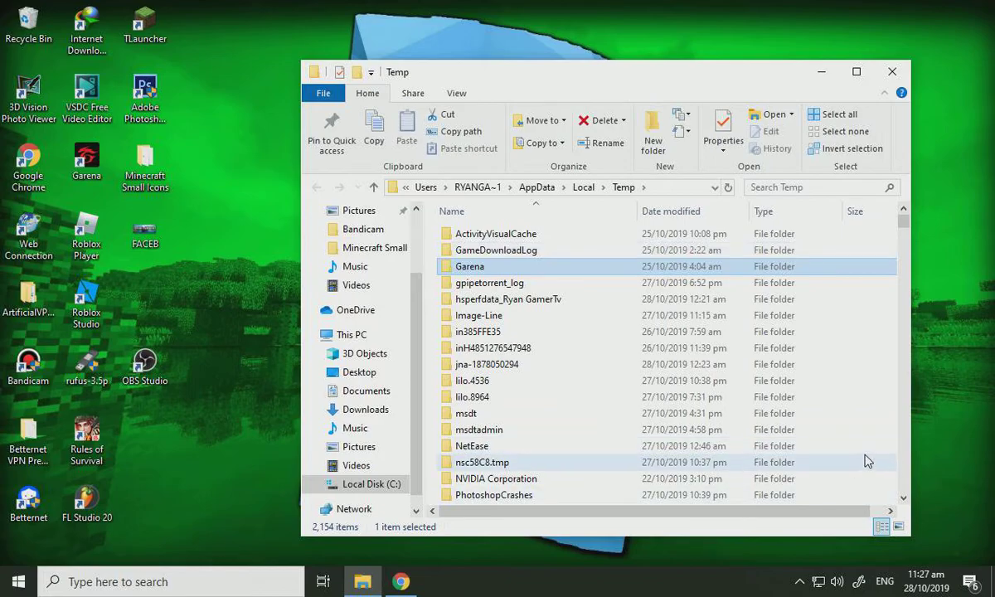
{"action": "key", "text": "ctrl+a"}
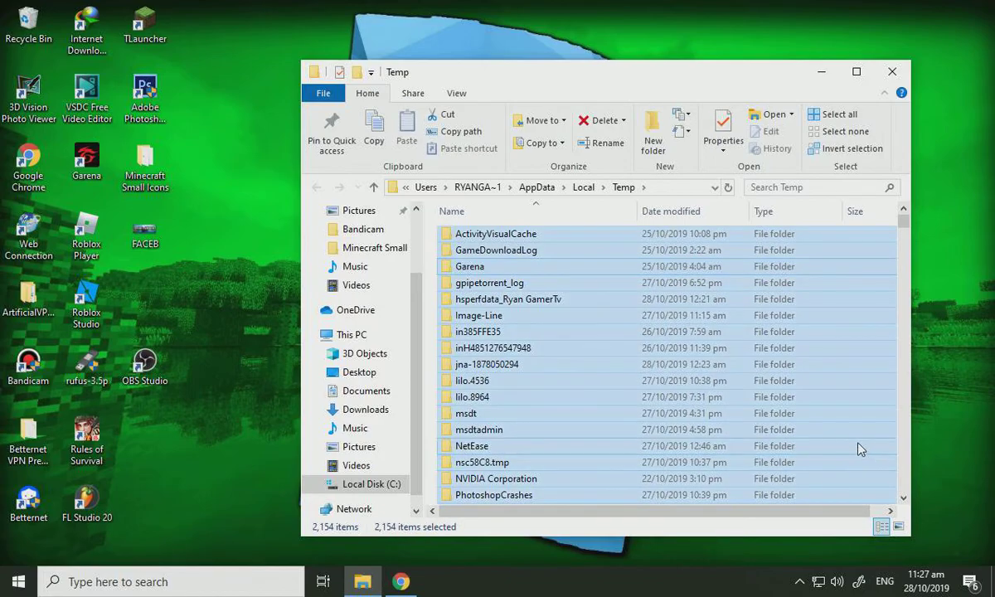
{"action": "key", "text": "Delete"}
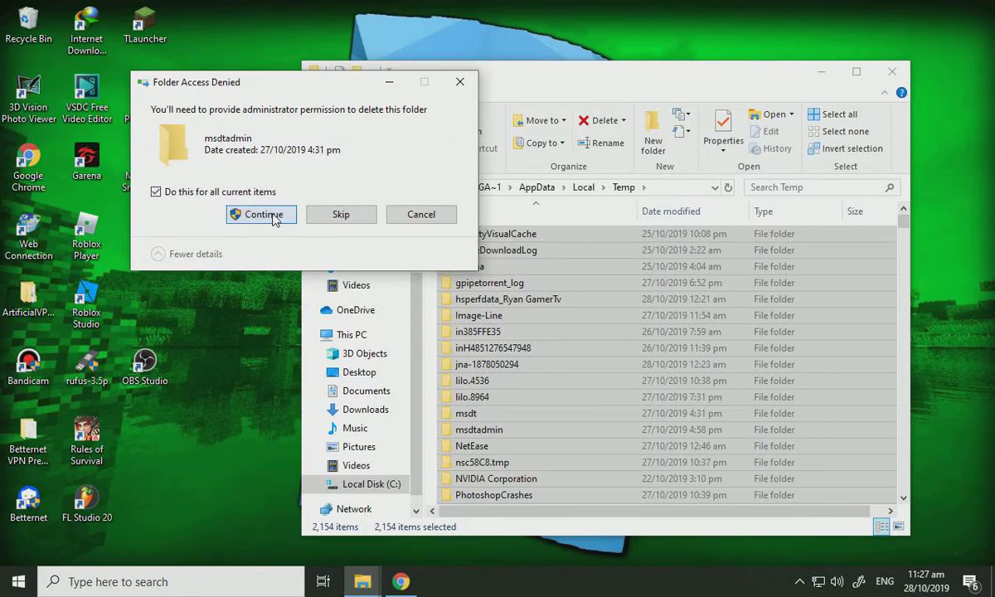
{"action": "left_click", "coordinate": [270, 215]}
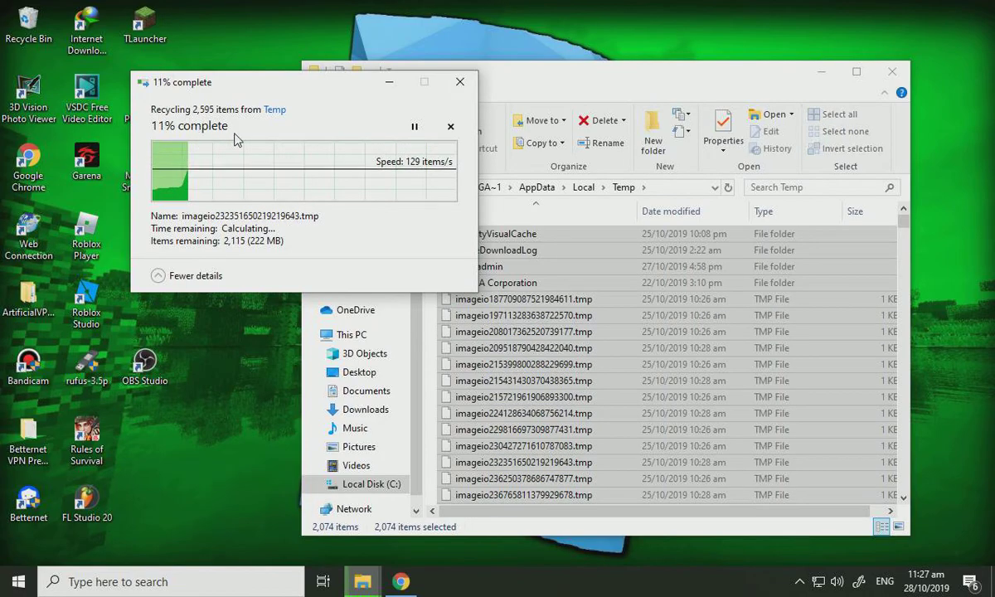
Step: Write the note "just delete it all" in the Windows search box, clear it and return to the Temp folder
{"action": "left_click", "coordinate": [174, 581]}
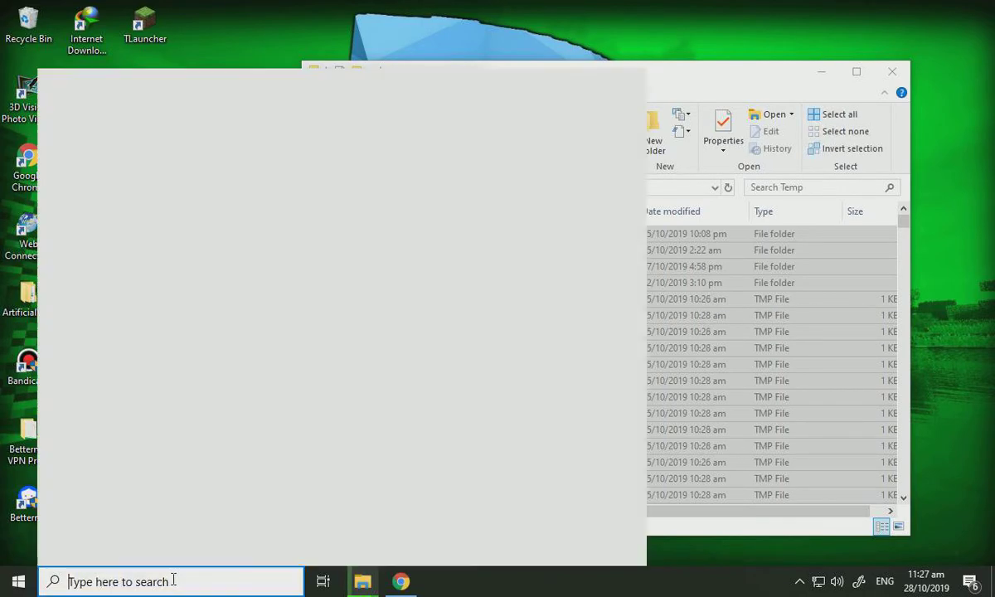
{"action": "type", "text": "just de"}
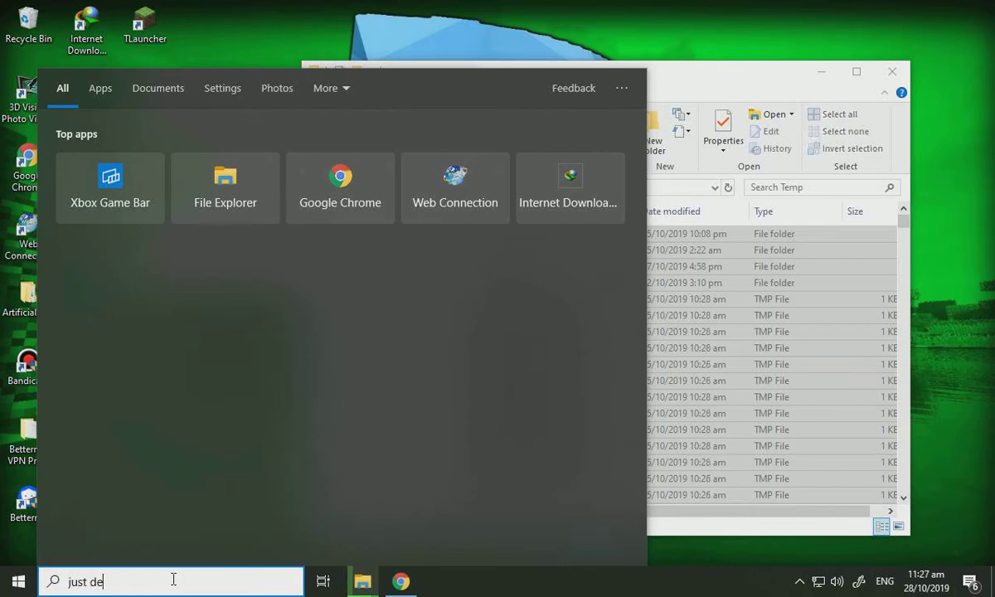
{"action": "type", "text": "lete it all"}
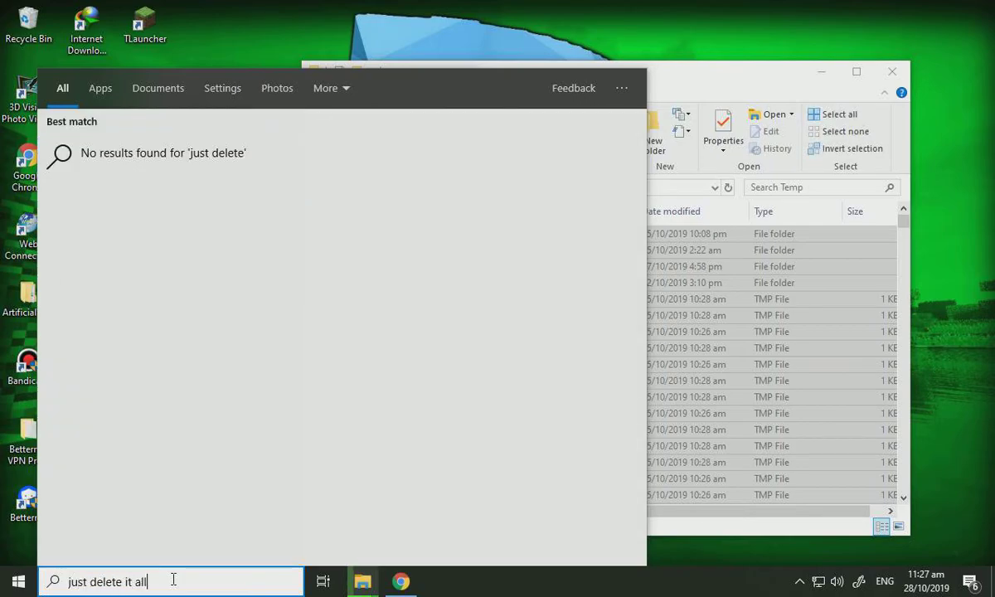
{"action": "key", "text": "ctrl+a"}
{"action": "key", "text": "BackSpace"}
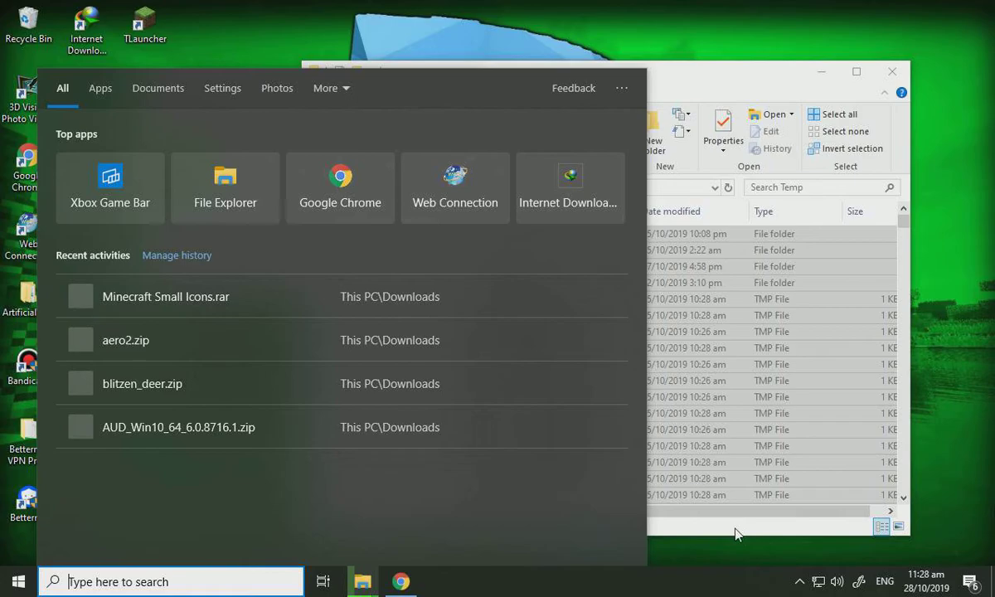
{"action": "left_click", "coordinate": [735, 533]}
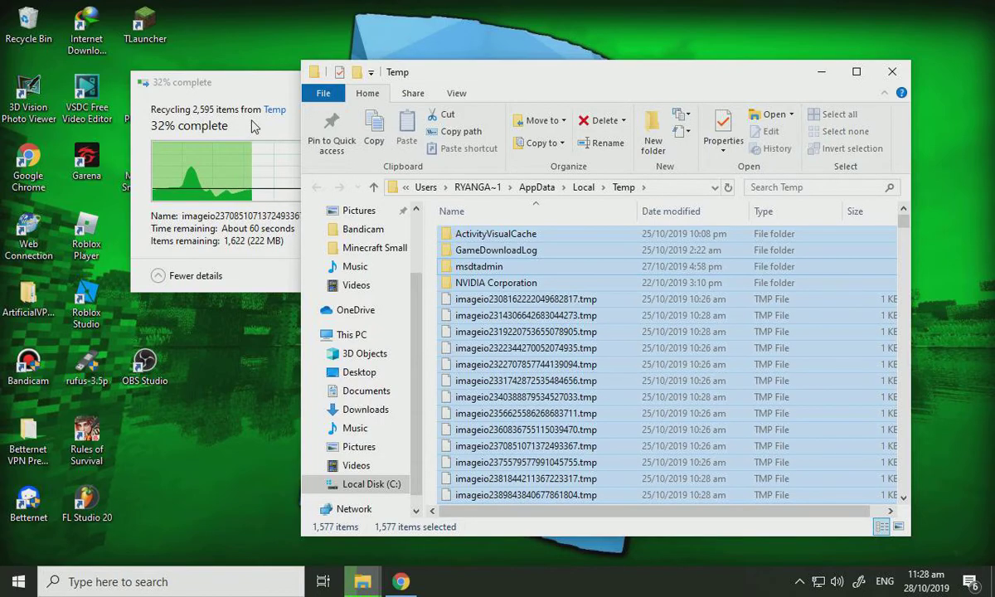
Step: Skip all items in use to finish the deletion, and close the local Temp folder window
{"action": "left_click", "coordinate": [252, 88]}
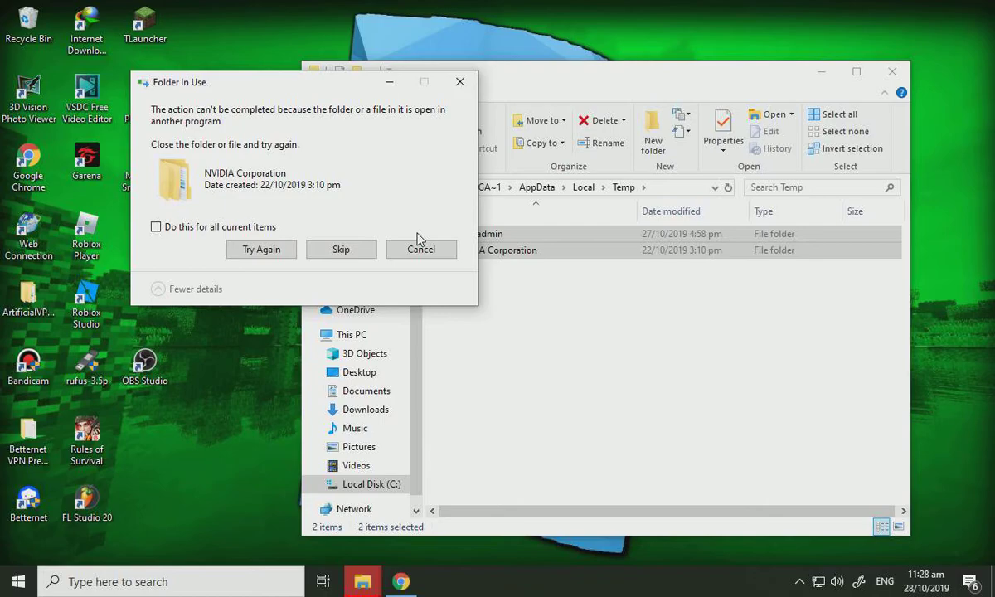
{"action": "left_click", "coordinate": [184, 222]}
{"action": "left_click", "coordinate": [359, 257]}
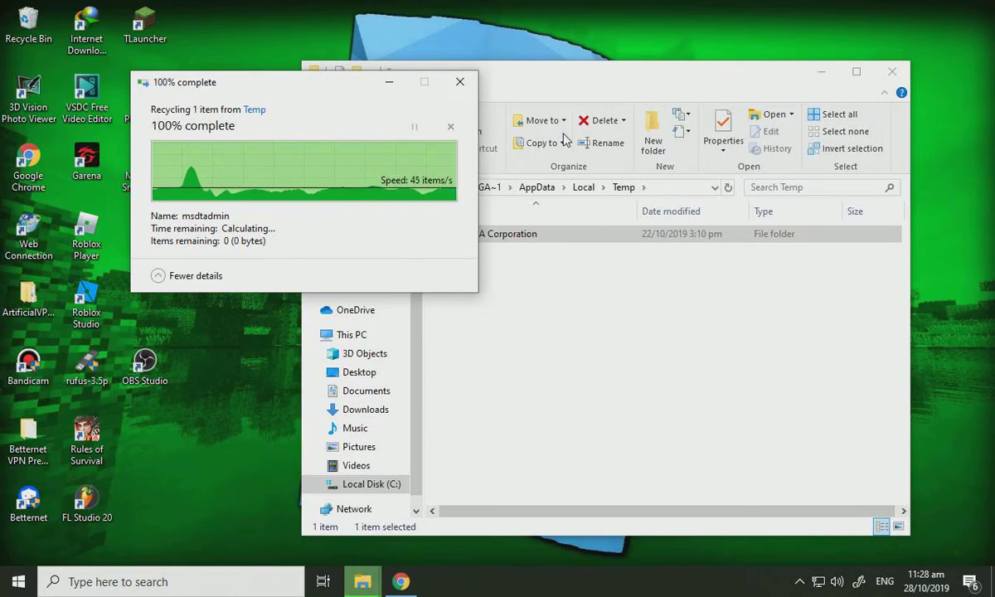
{"action": "left_click", "coordinate": [890, 73]}
Step: Write the note "2nd step" in the Windows search box and dismiss the search
{"action": "left_click", "coordinate": [194, 571]}
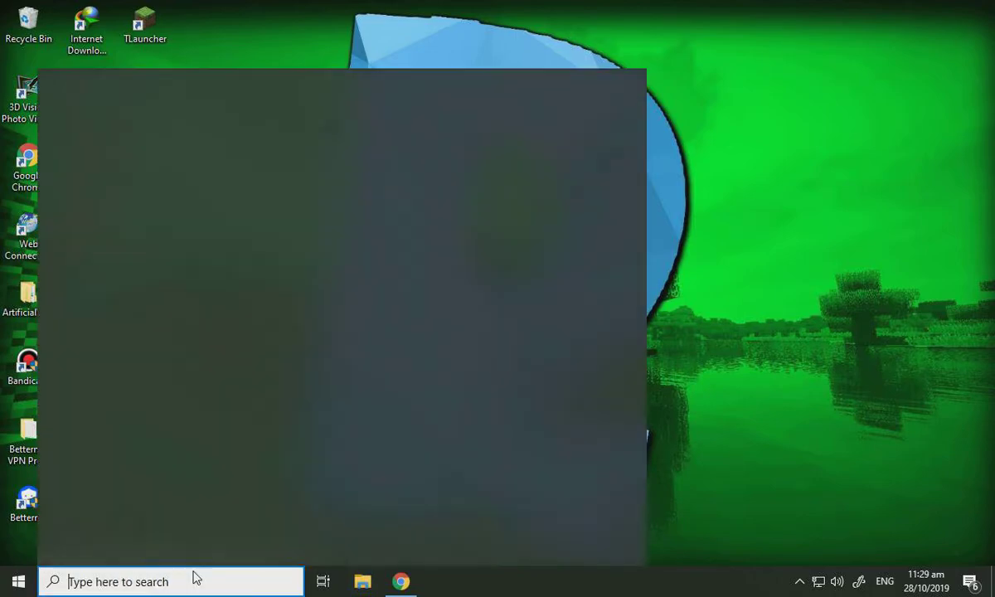
{"action": "type", "text": "2nd "}
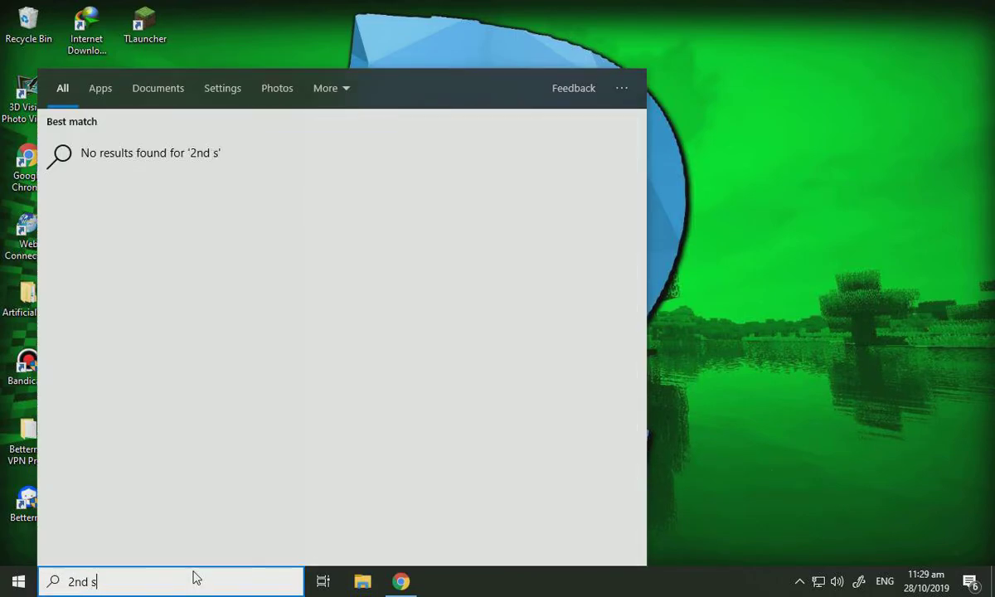
{"action": "type", "text": "spet"}
{"action": "key", "text": "BackSpace"}
{"action": "key", "text": "BackSpace"}
{"action": "key", "text": "BackSpace"}
{"action": "type", "text": "tep"}
{"action": "left_click", "coordinate": [734, 314]}
Step: Open the Windows system Temp folder by running temp from the Run dialog
{"action": "right_click", "coordinate": [18, 581]}
{"action": "left_click", "coordinate": [38, 520]}
{"action": "key", "text": "BackSpace"}
{"action": "type", "text": "tem"}
{"action": "left_click", "coordinate": [145, 497]}
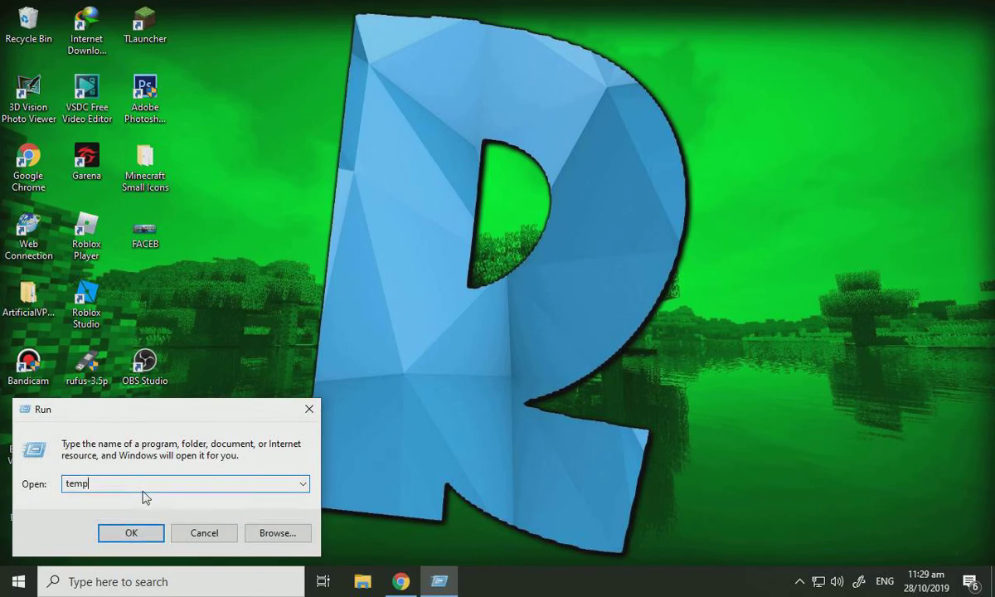
{"action": "left_click", "coordinate": [132, 533]}
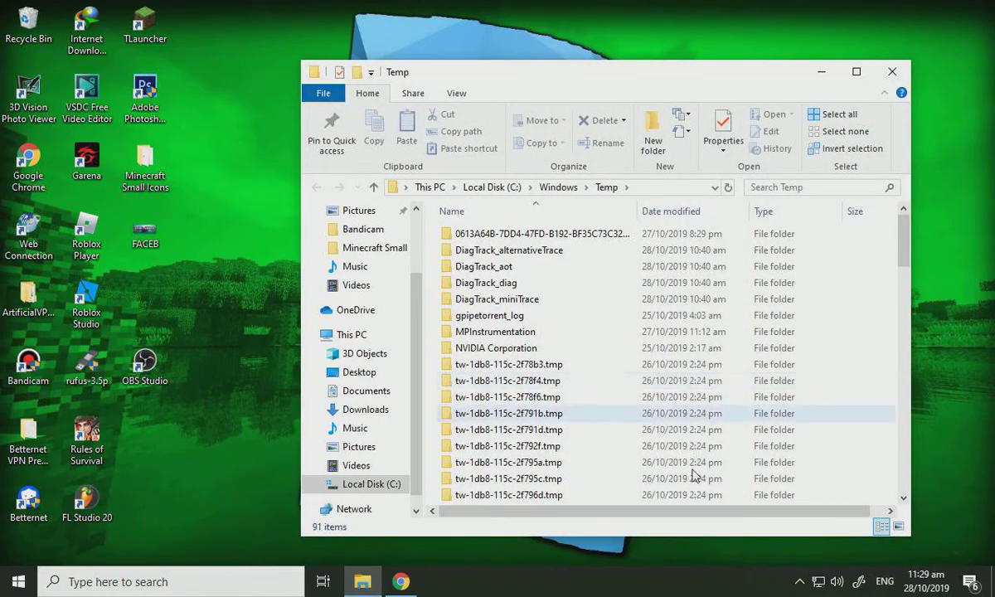
Step: Write the note "do it desame" in the Windows search box and clear it
{"action": "left_click", "coordinate": [118, 577]}
{"action": "type", "text": "do it "}
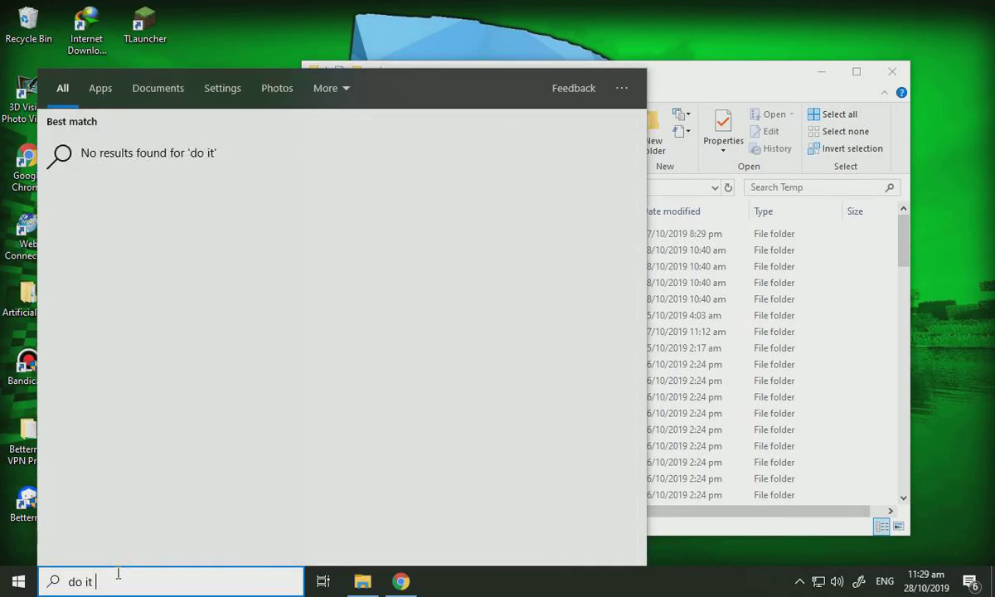
{"action": "type", "text": "desame"}
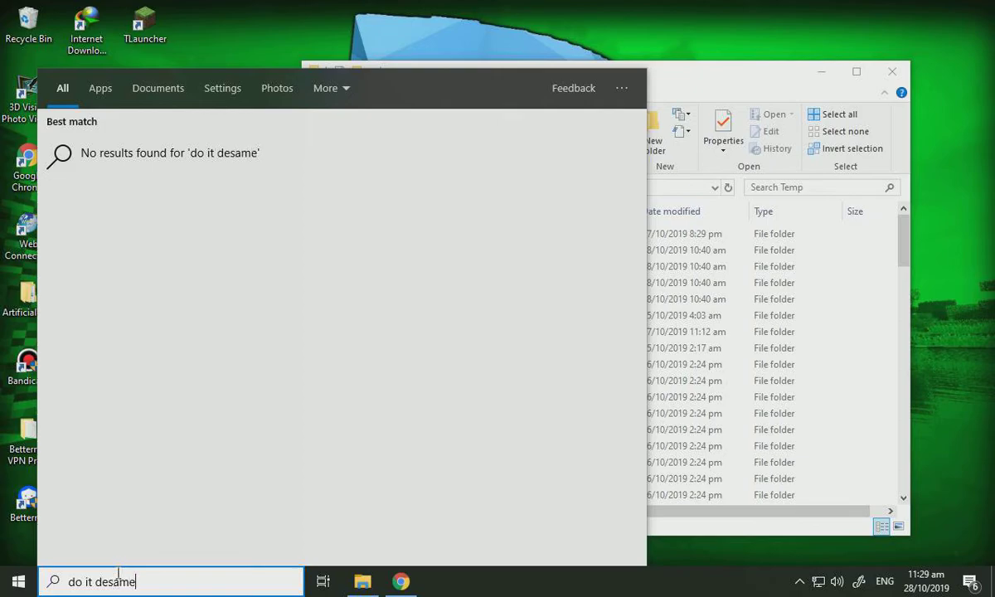
{"action": "key", "text": "ctrl+a"}
{"action": "key", "text": "BackSpace"}
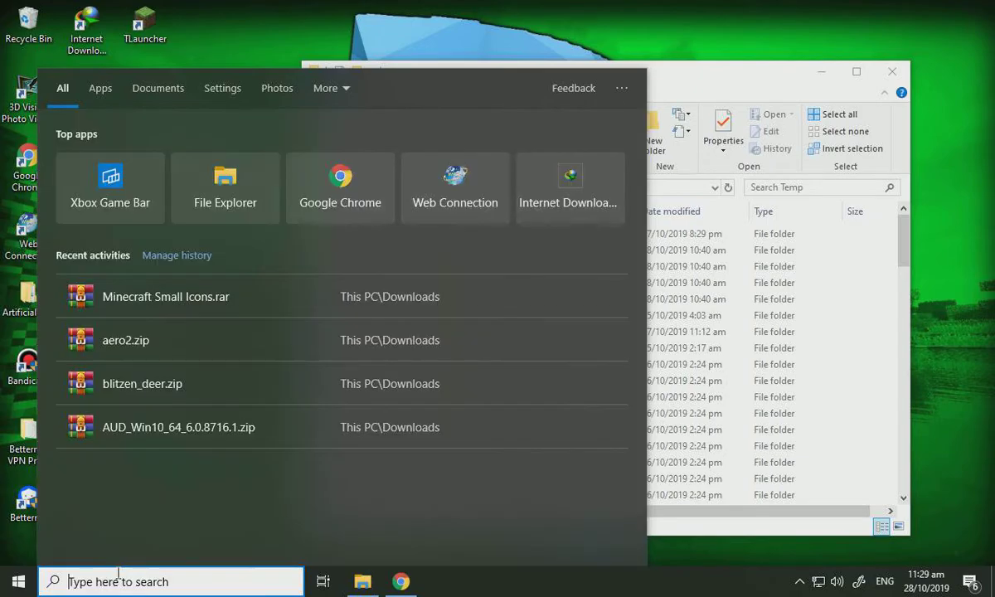
Step: Delete all items in the Windows Temp folder, skipping all files in use, and close the folder window
{"action": "left_click", "coordinate": [868, 473]}
{"action": "key", "text": "ctrl+a"}
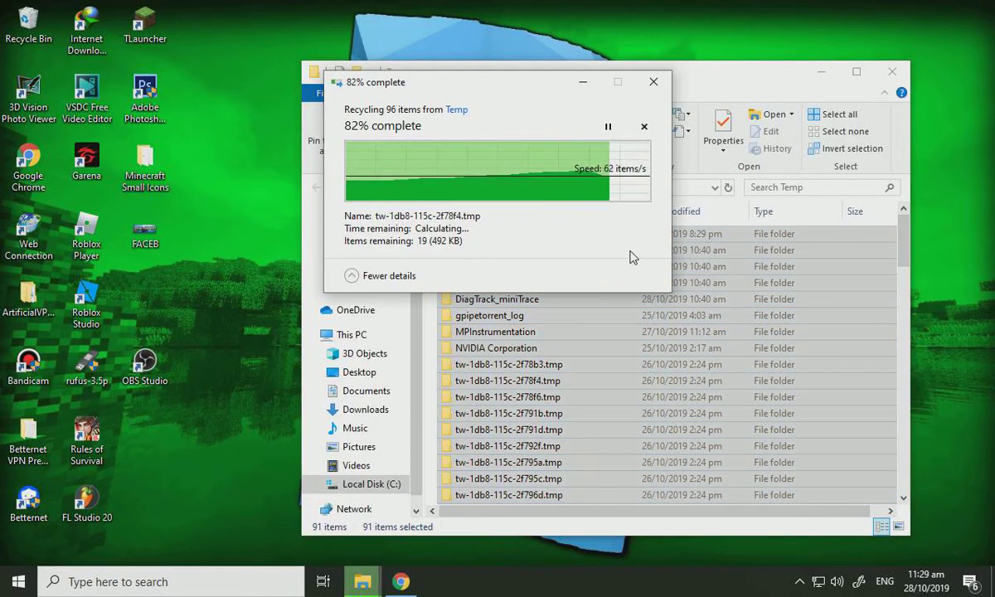
{"action": "left_click", "coordinate": [418, 226]}
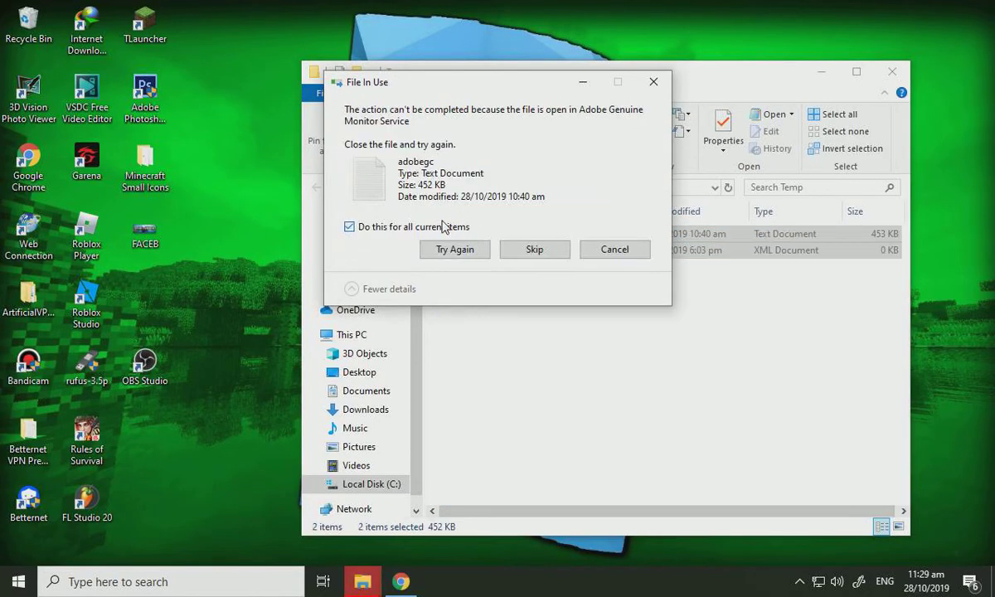
{"action": "left_click", "coordinate": [533, 249]}
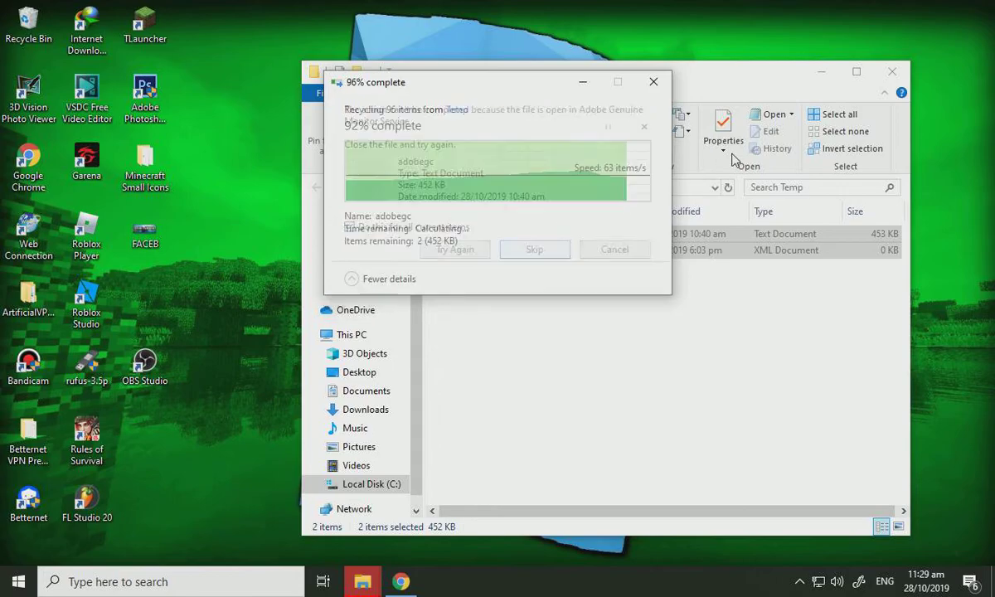
{"action": "left_click", "coordinate": [900, 81]}
Step: Open the Windows Prefetch folder by running prefetch from the Run dialog and granting permanent access to it
{"action": "right_click", "coordinate": [19, 581]}
{"action": "left_click", "coordinate": [15, 516]}
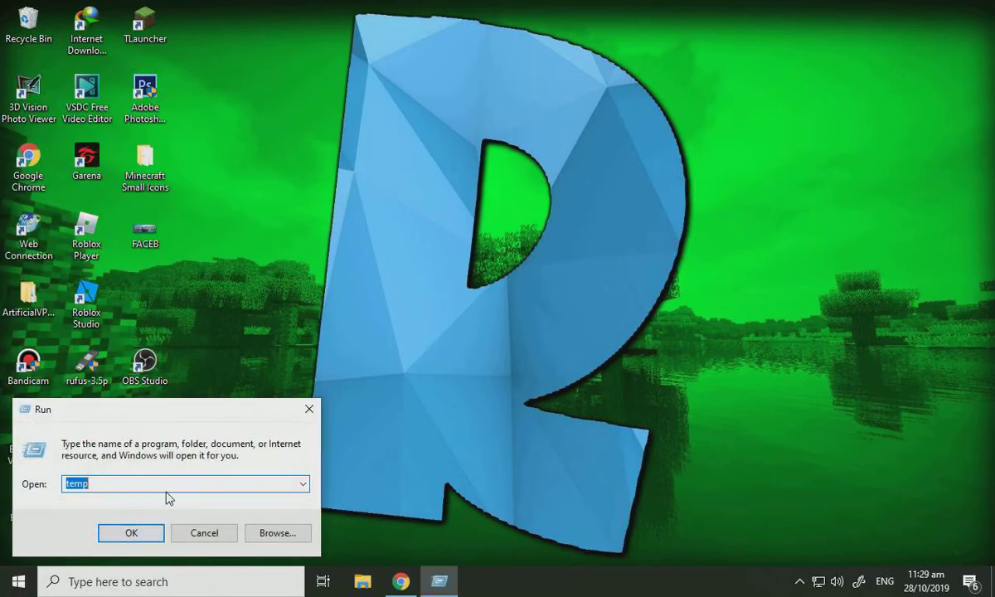
{"action": "type", "text": "prefe"}
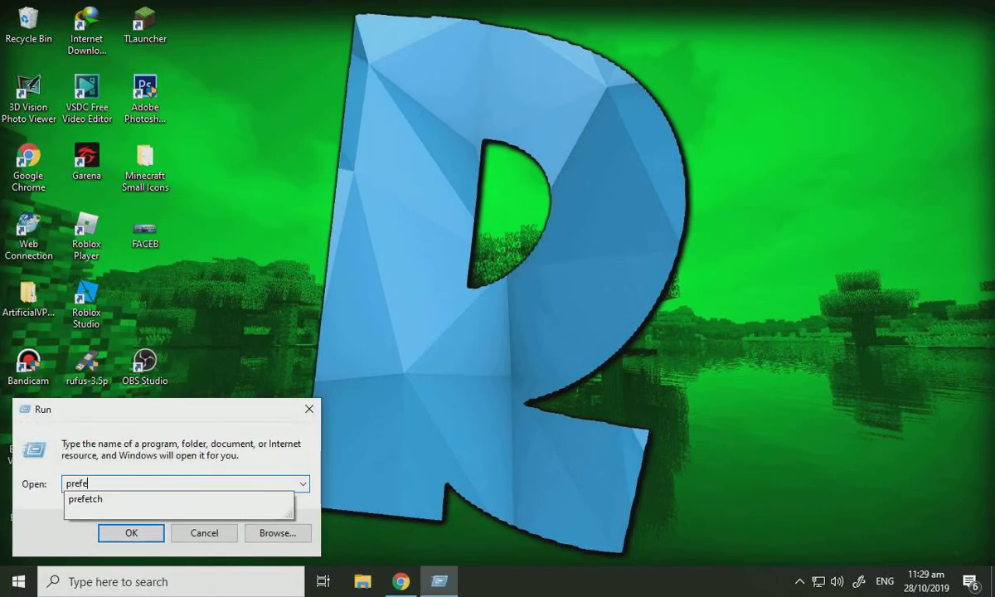
{"action": "type", "text": "tch"}
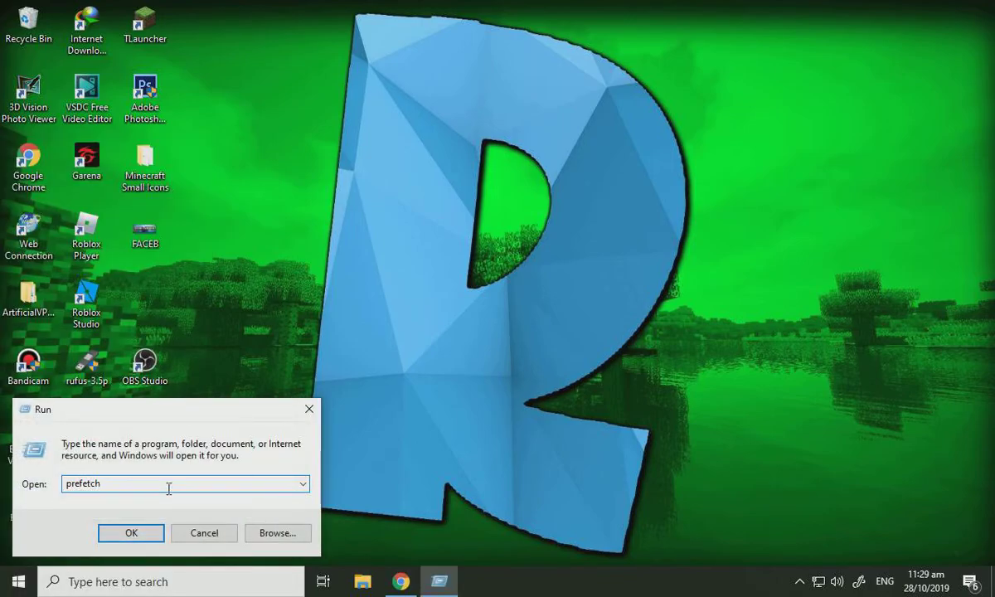
{"action": "left_click", "coordinate": [133, 534]}
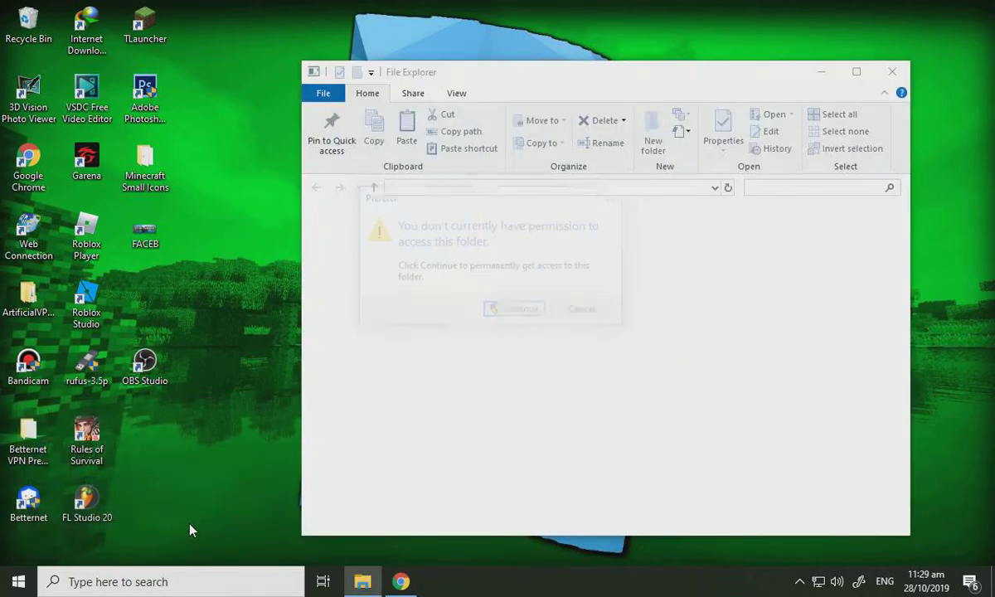
{"action": "left_click", "coordinate": [505, 312]}
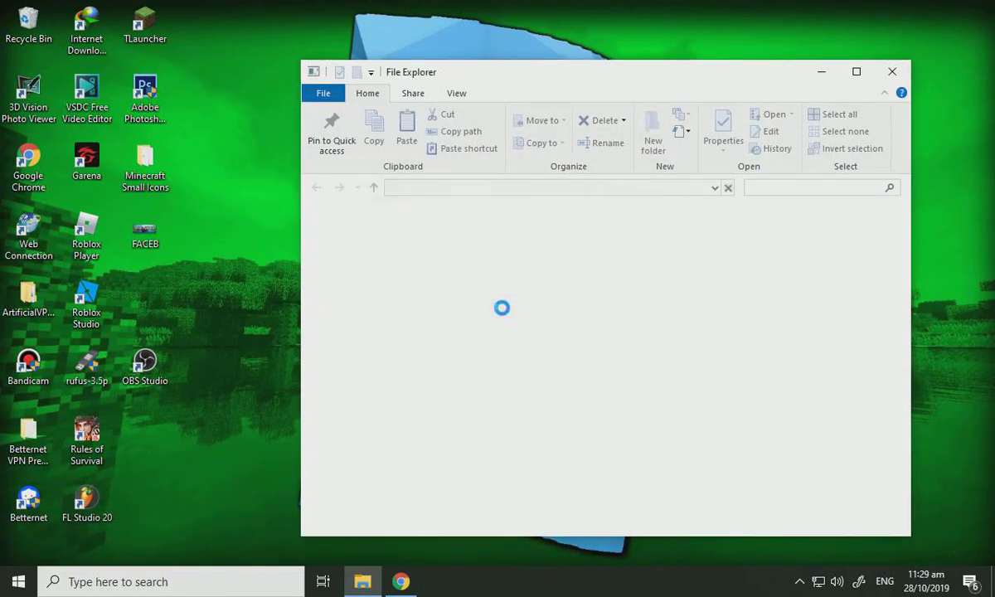
Step: Delete all items in the Prefetch folder, skipping all files in use, and close the folder window
{"action": "left_click", "coordinate": [505, 315]}
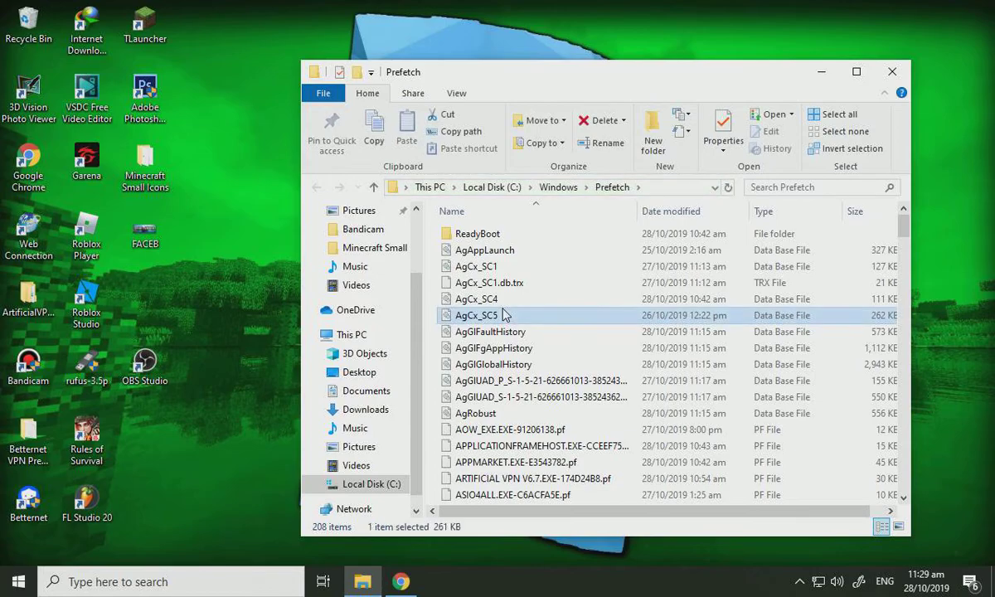
{"action": "key", "text": "ctrl+a"}
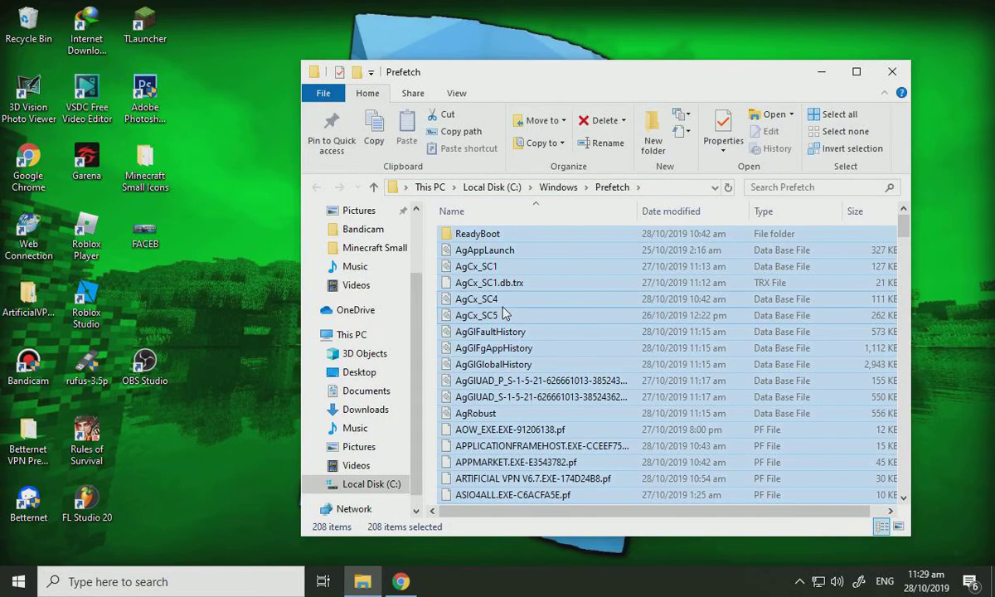
{"action": "key", "text": "Delete"}
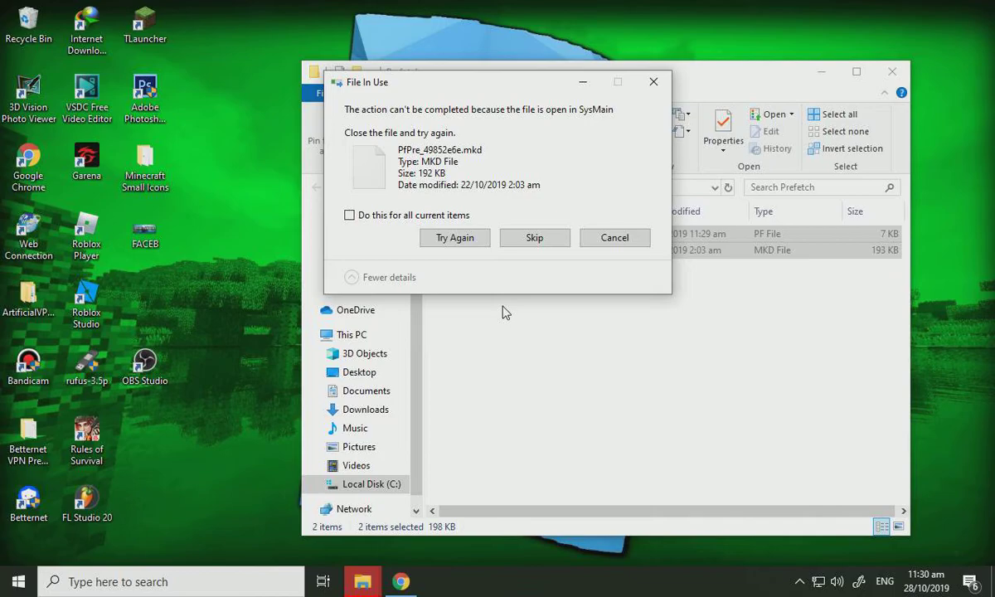
{"action": "left_click", "coordinate": [383, 214]}
{"action": "left_click", "coordinate": [544, 239]}
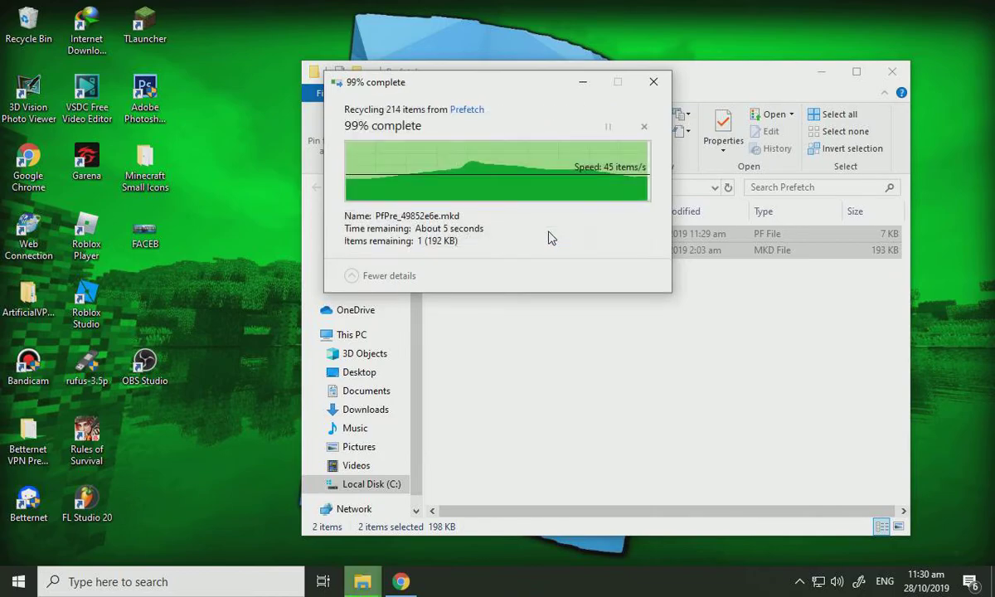
{"action": "left_click", "coordinate": [892, 71]}
{"action": "right_click", "coordinate": [444, 173]}
{"action": "left_click", "coordinate": [488, 212]}
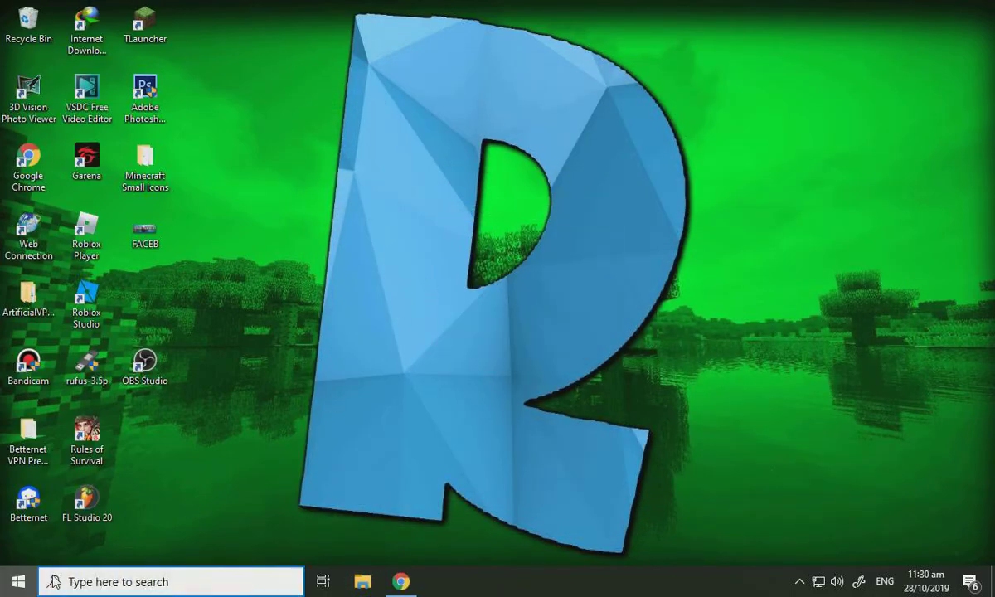
Step: Search Windows for disk and launch Disk Cleanup for drive C:
{"action": "key", "text": "super"}
{"action": "key", "text": "super"}
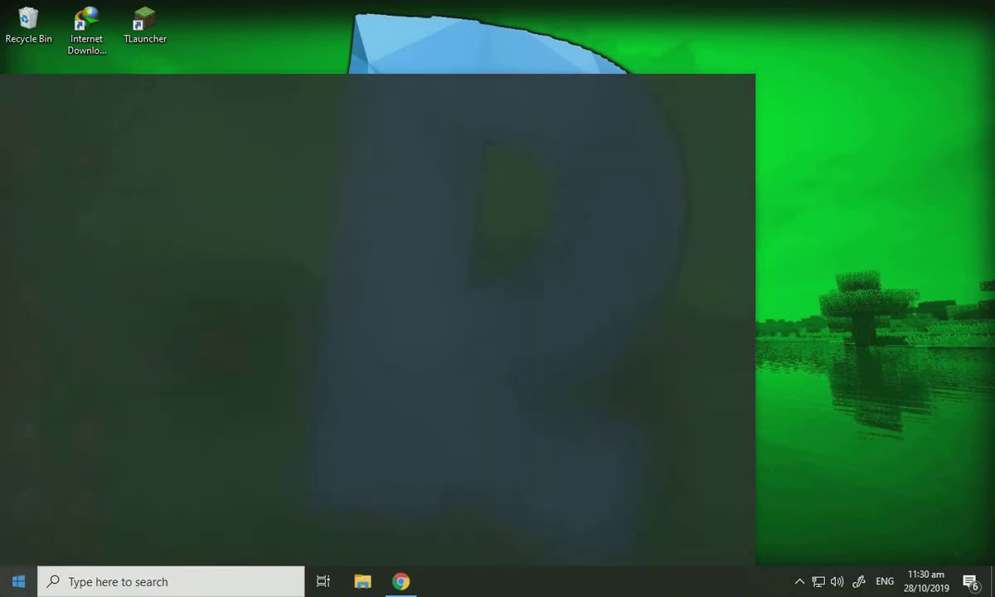
{"action": "left_click", "coordinate": [93, 581]}
{"action": "type", "text": "disk"}
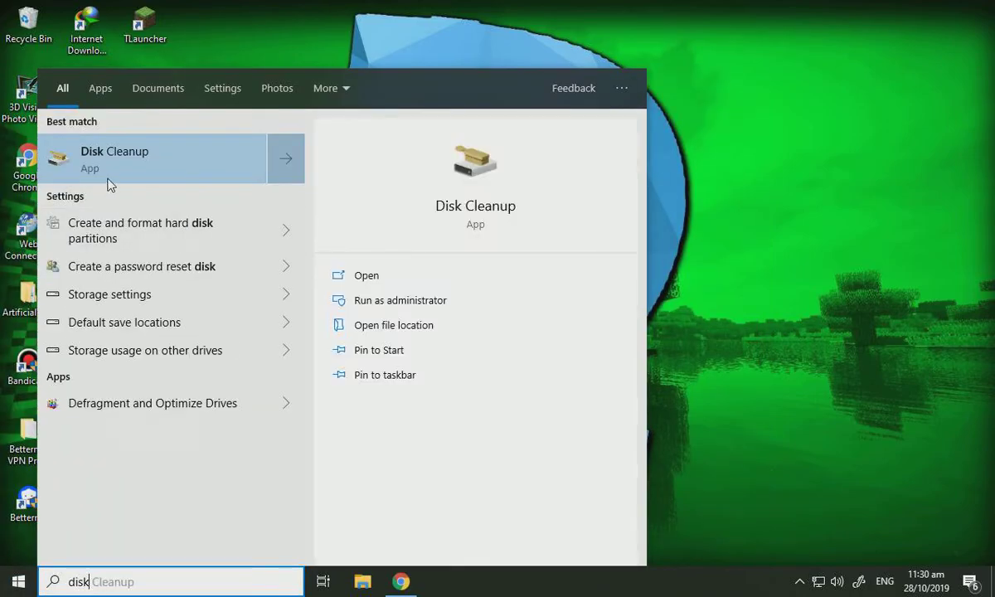
{"action": "left_click", "coordinate": [143, 157]}
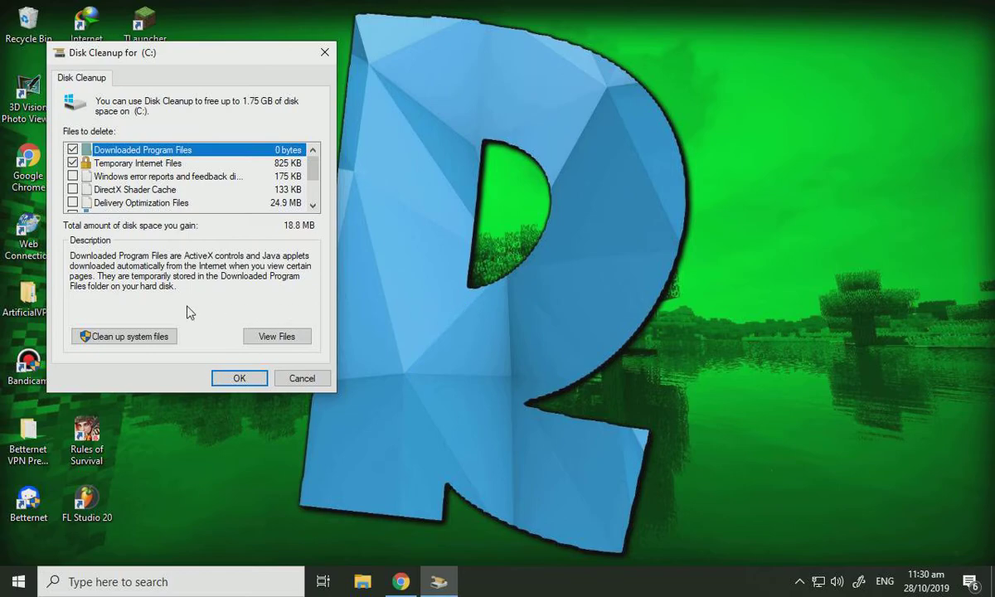
Step: Include system files in the cleanup of drive C: and permanently delete the preselected file categories
{"action": "left_click", "coordinate": [106, 336]}
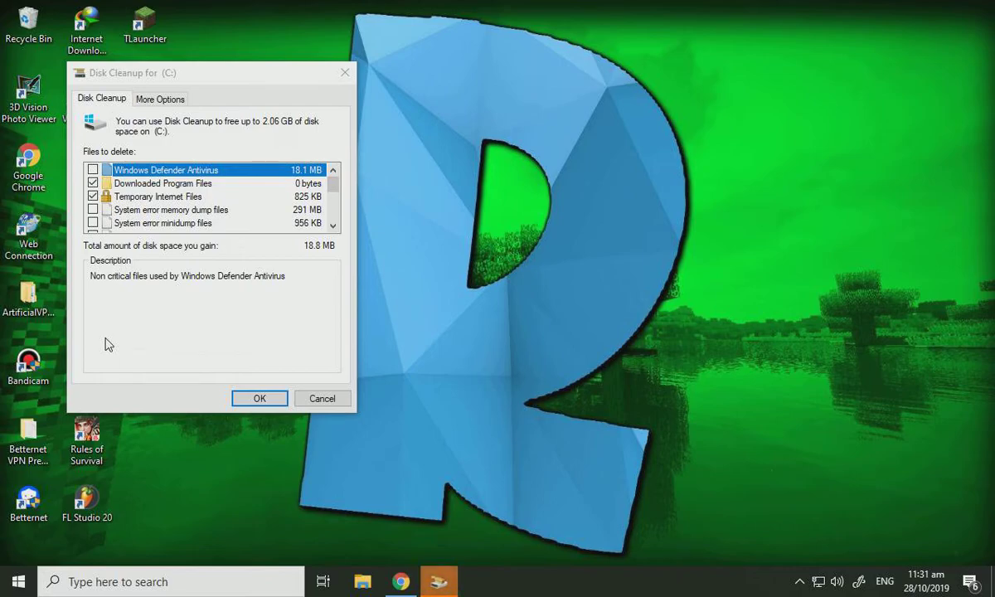
{"action": "left_click", "coordinate": [266, 399]}
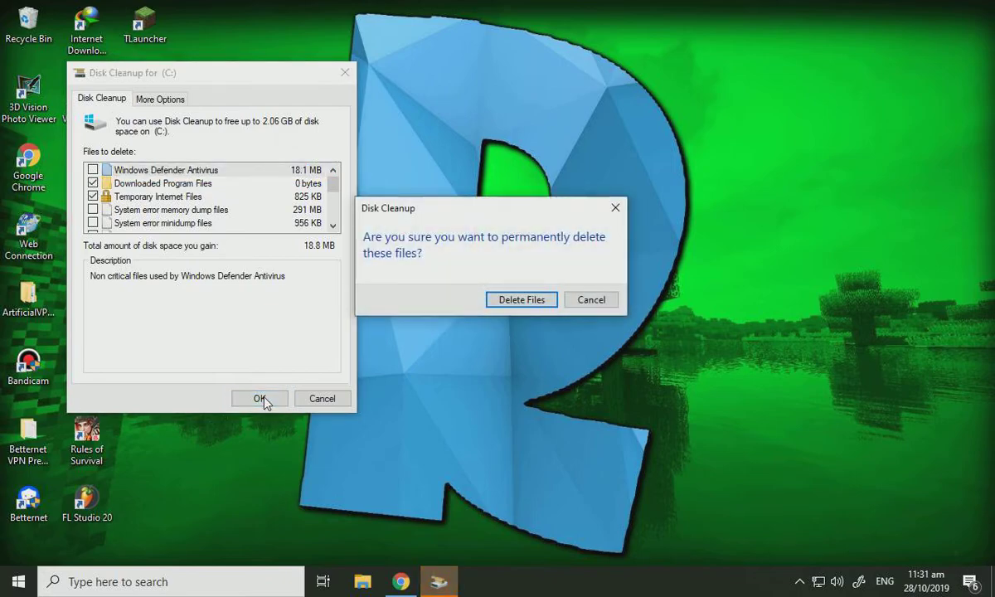
{"action": "left_click", "coordinate": [518, 296]}
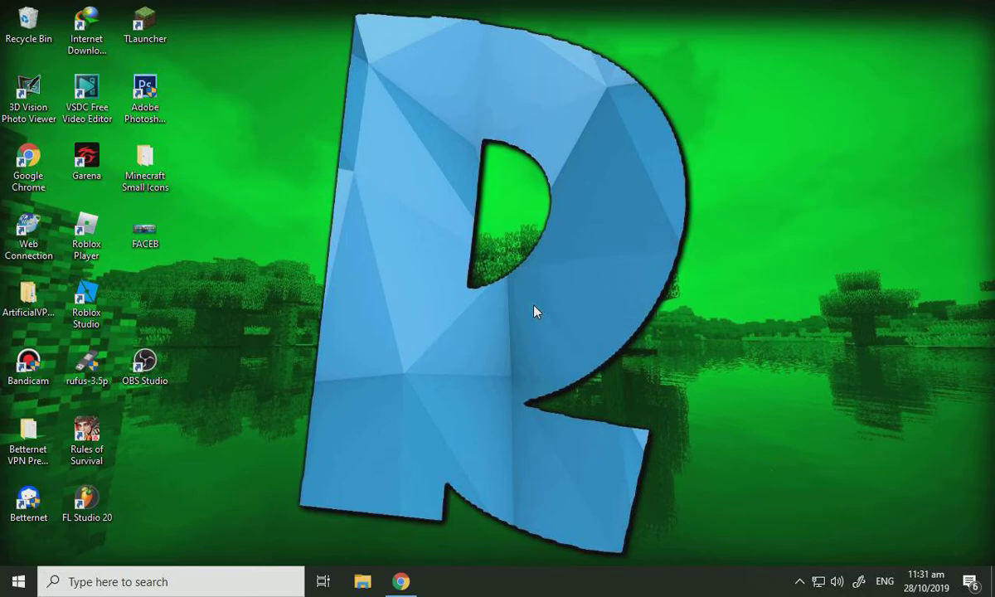
Step: Write the note "and its done" in the Windows search box and clear it
{"action": "left_click", "coordinate": [160, 581]}
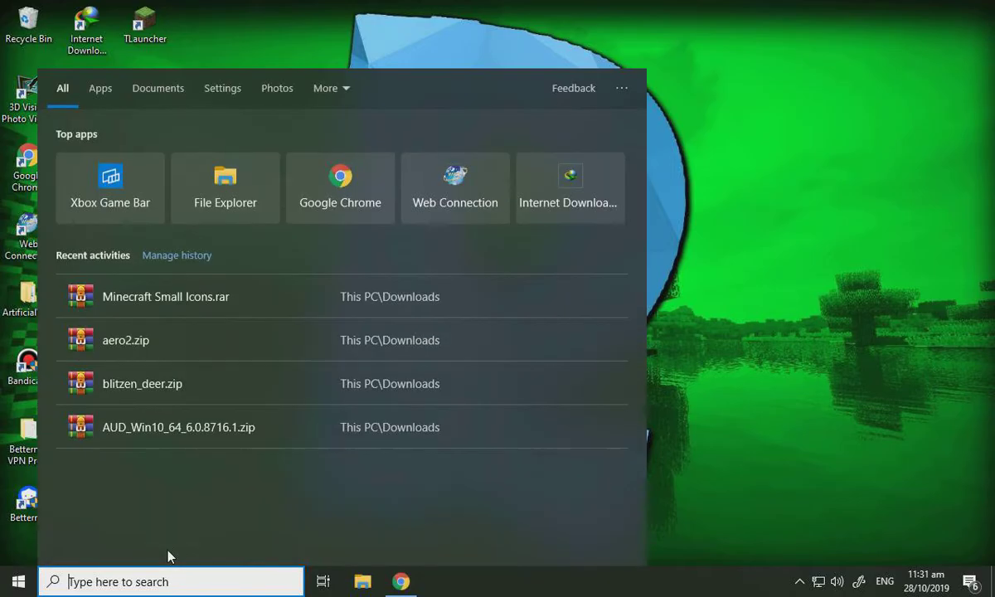
{"action": "type", "text": "and its done"}
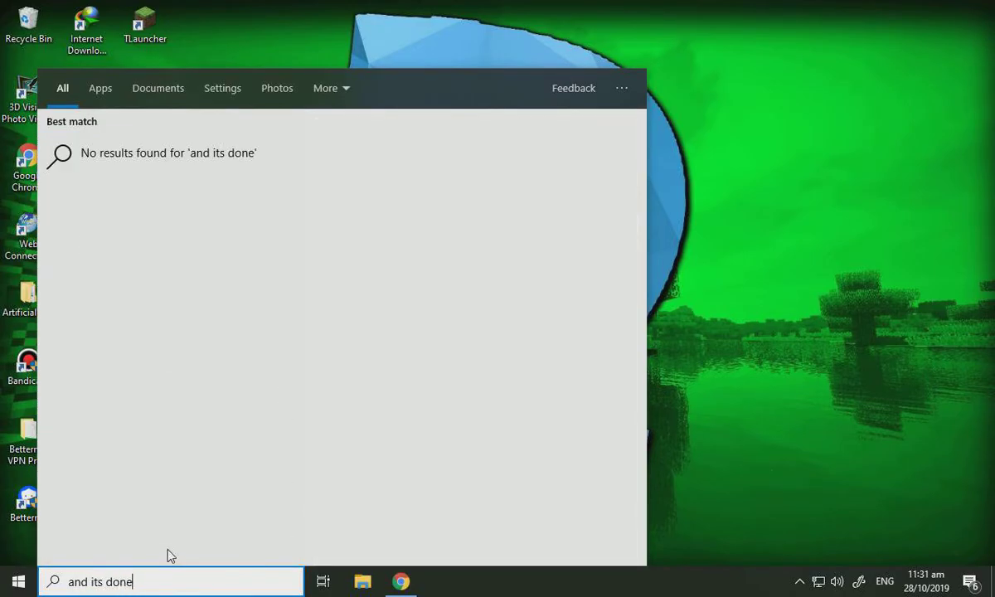
{"action": "key", "text": "ctrl+a"}
{"action": "key", "text": "BackSpace"}
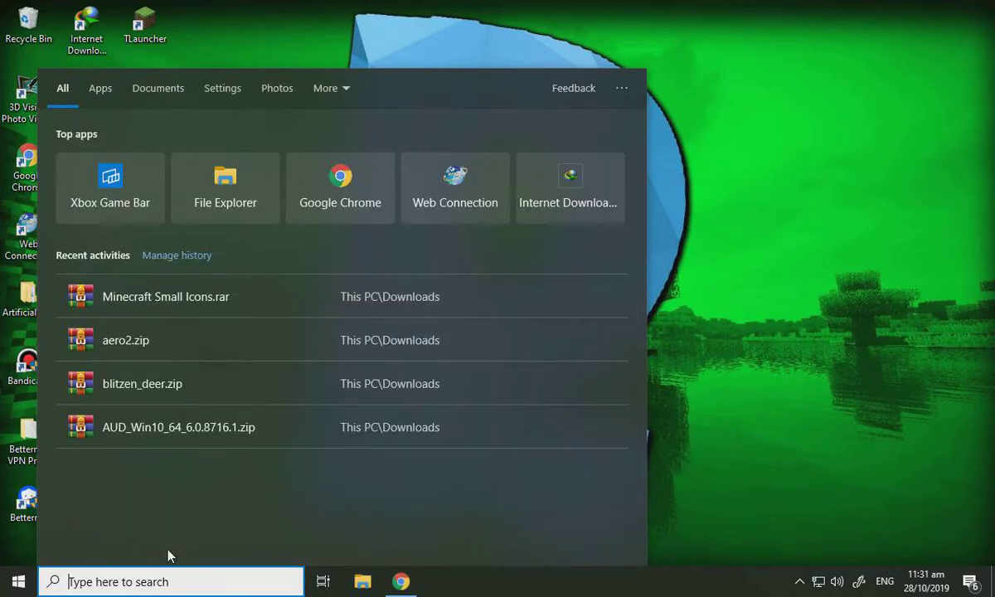
Step: Write the note "just test it if working" in the Windows search box and clear it
{"action": "type", "text": "j"}
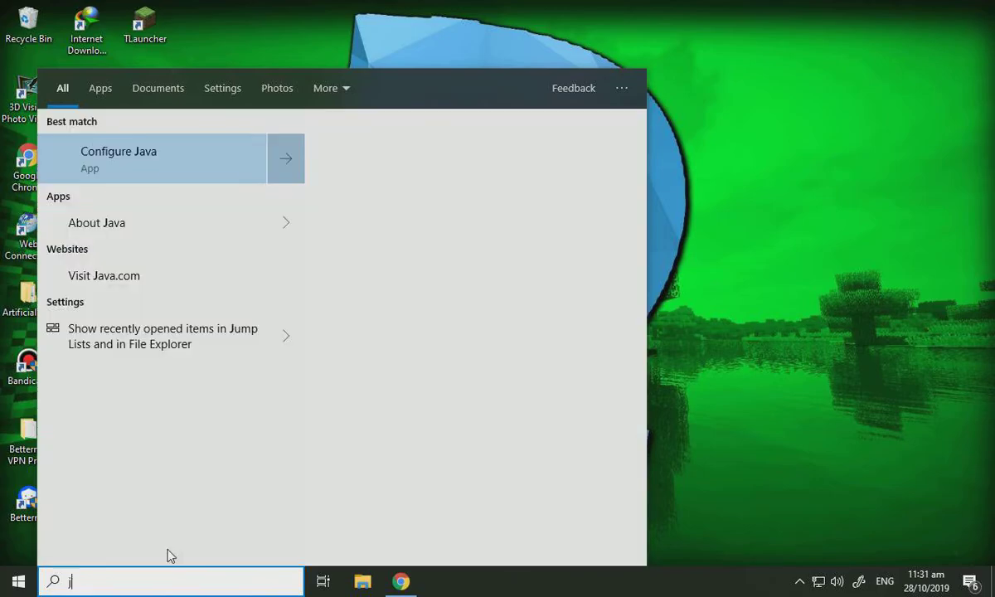
{"action": "type", "text": "ust test it if"}
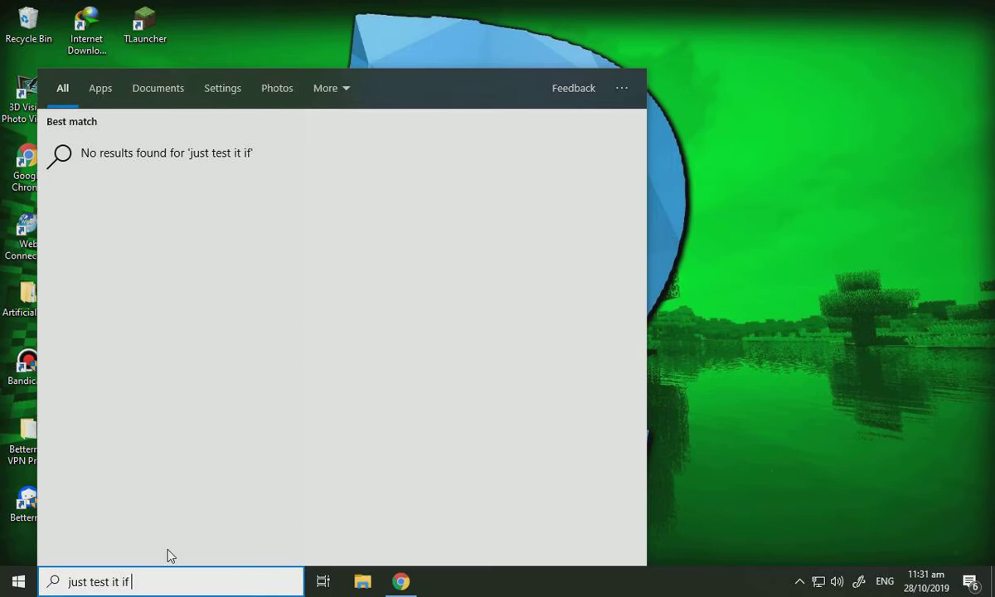
{"action": "type", "text": " working!"}
{"action": "key", "text": "ctrl+a"}
{"action": "key", "text": "BackSpace"}
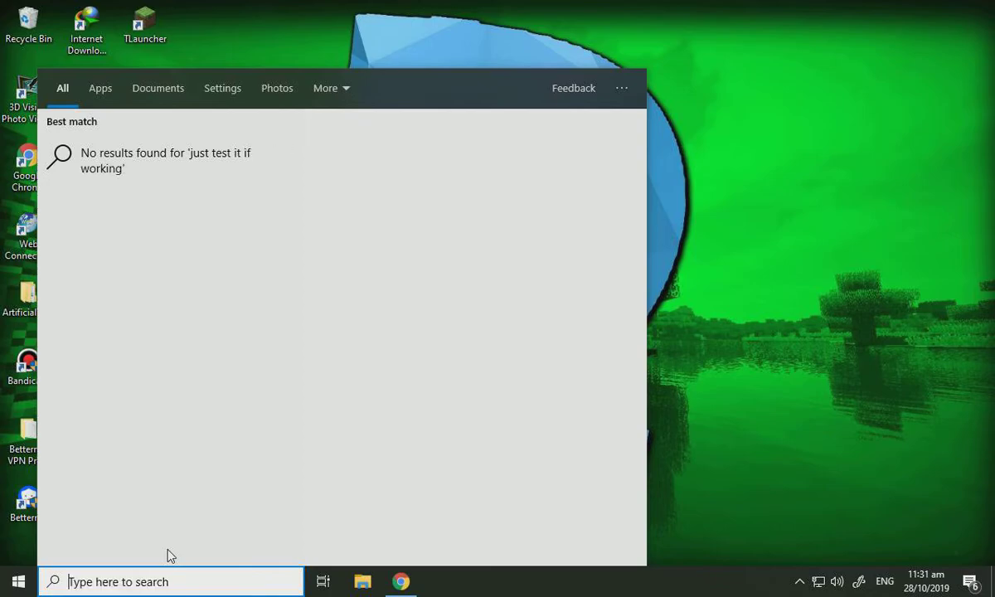
Step: Write the closing note "Don't forget to like and subscribe me" in the Windows search box
{"action": "type", "text": "Don't f"}
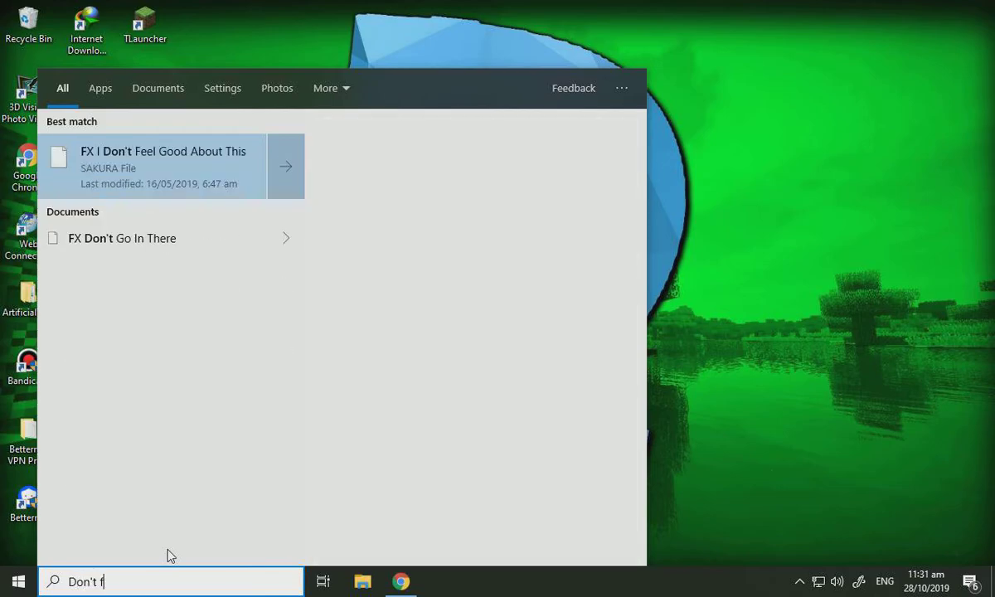
{"action": "type", "text": "orget to like and subscribe me"}
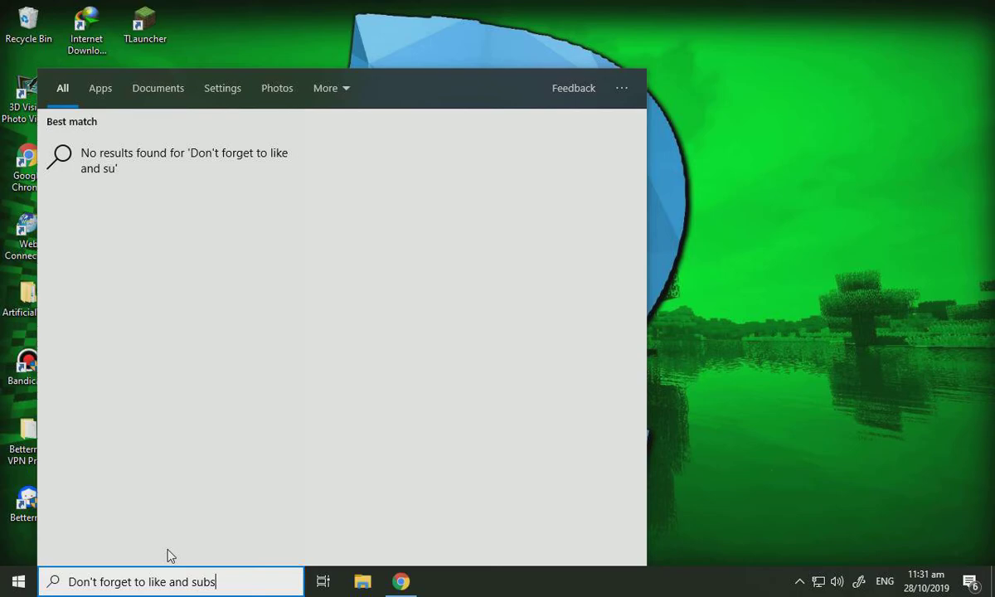